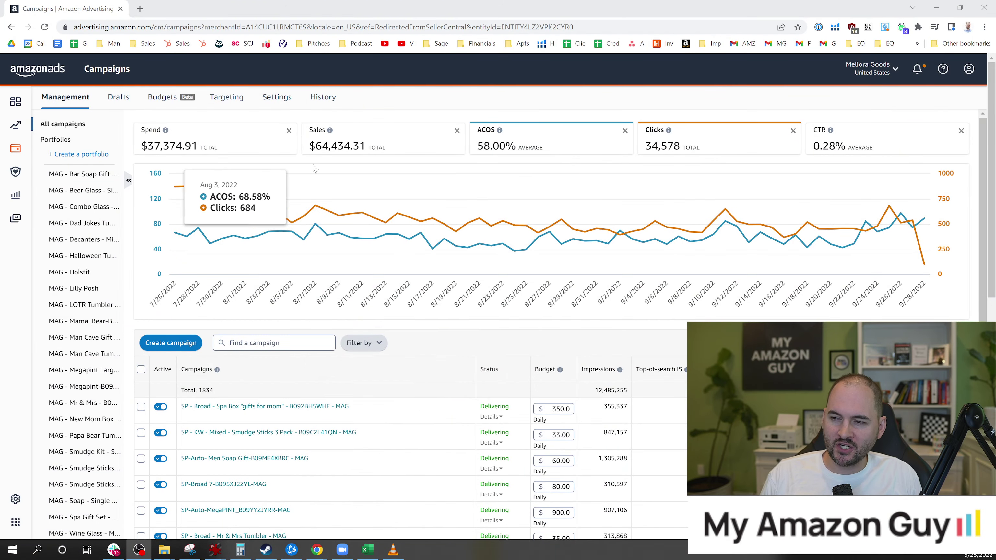
- Start a new campaign, comparing the Sponsored Brands and Sponsored Display campaign types
{"action": "left_click", "coordinate": [337, 139]}
{"action": "left_click", "coordinate": [187, 350]}
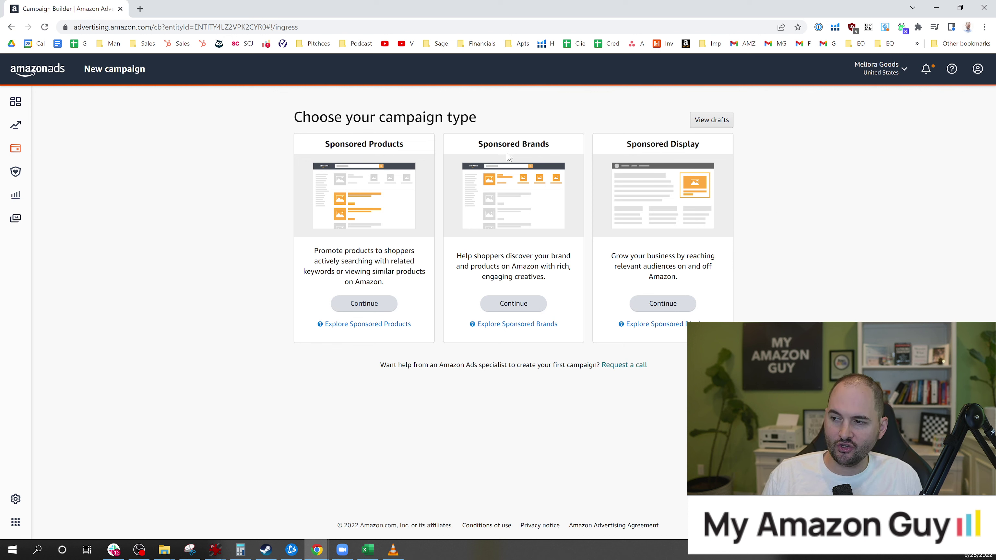
{"action": "left_click_drag", "start_coordinate": [482, 144], "coordinate": [549, 144]}
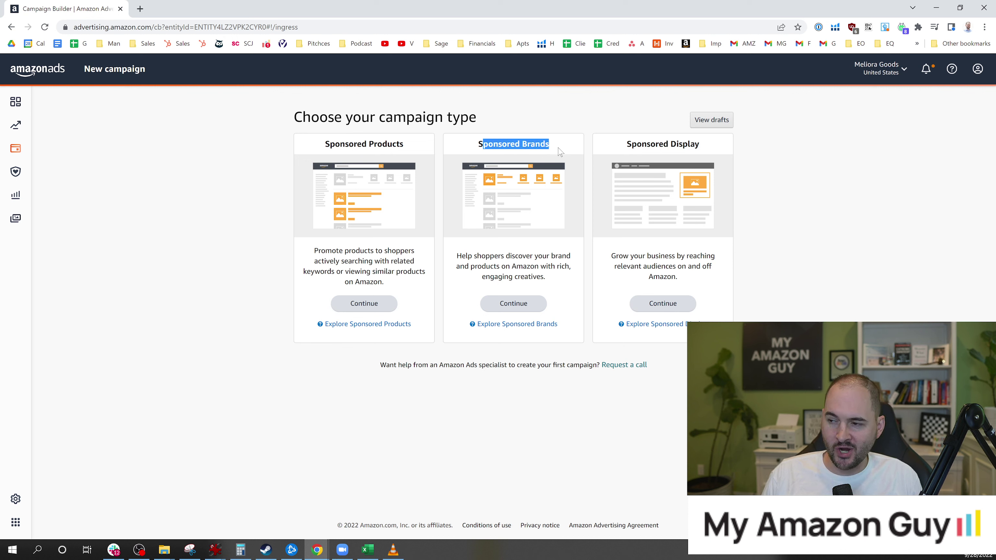
{"action": "left_click_drag", "start_coordinate": [631, 144], "coordinate": [700, 144]}
- Continue with Sponsored Display and pick Video as the ad format
{"action": "left_click", "coordinate": [662, 303]}
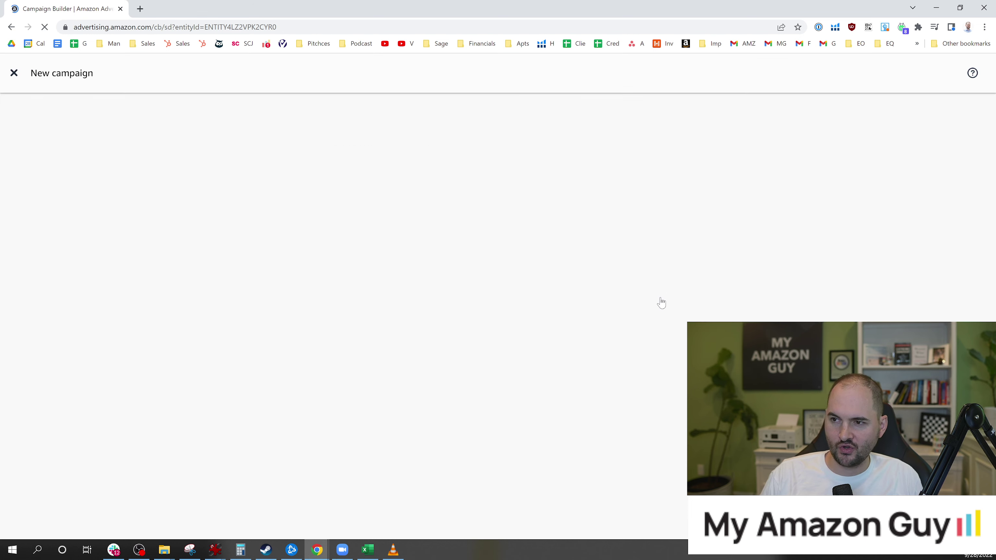
{"action": "scroll", "coordinate": [467, 332], "scroll_direction": "down", "scroll_amount": 9}
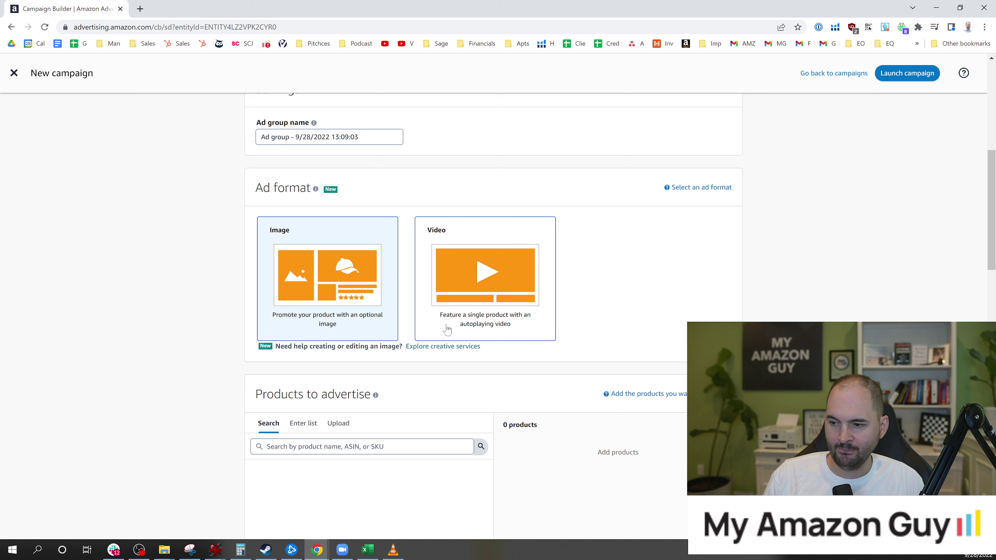
{"action": "left_click", "coordinate": [472, 239]}
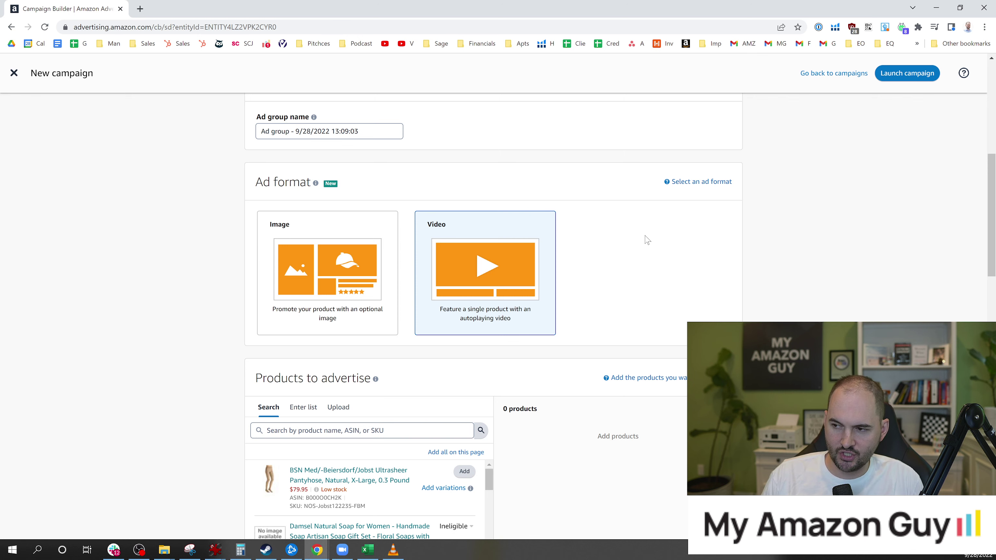
- Name the campaign 'Macho Soaps - Video DISPLAY' and set a 50.00 daily budget
{"action": "scroll", "coordinate": [244, 310], "scroll_direction": "up", "scroll_amount": 8}
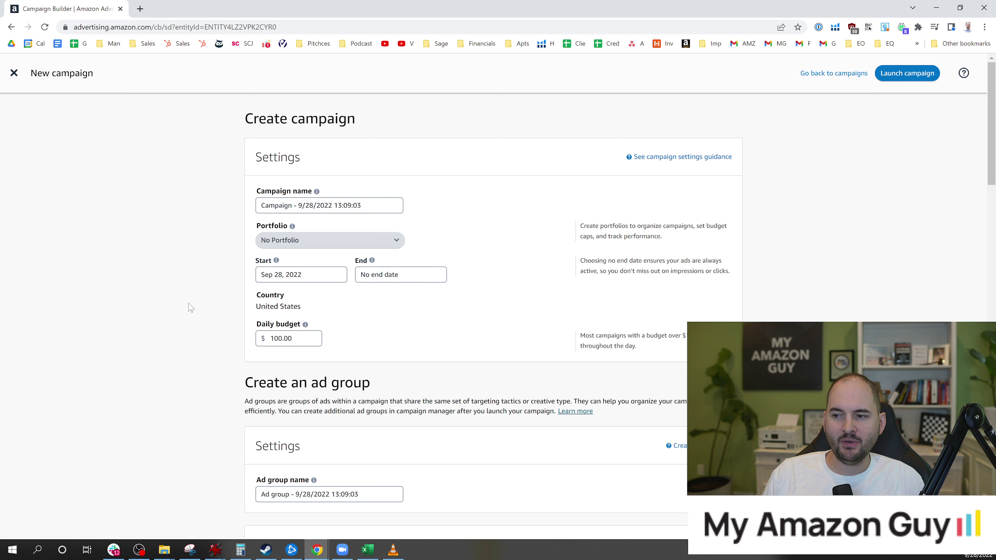
{"action": "left_click", "coordinate": [292, 206]}
{"action": "key", "text": "ctrl+a"}
{"action": "type", "text": "M"}
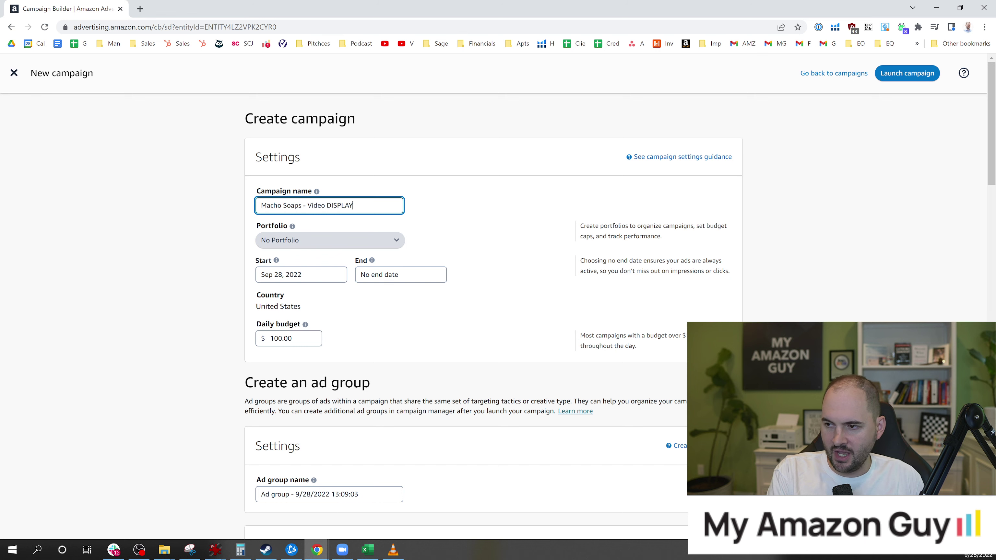
{"action": "scroll", "coordinate": [333, 207], "scroll_direction": "down", "scroll_amount": 2}
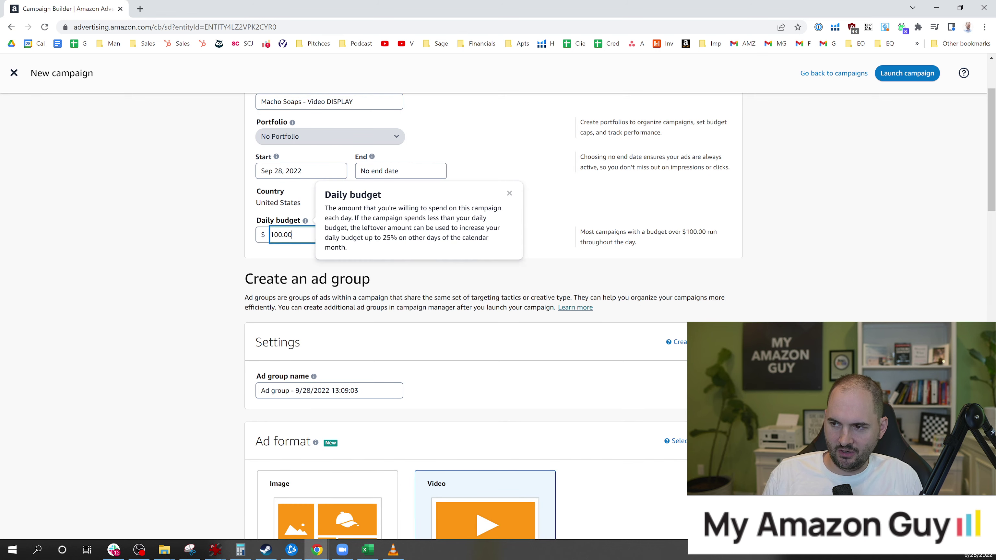
{"action": "double_click", "coordinate": [281, 235]}
{"action": "type", "text": "50"}
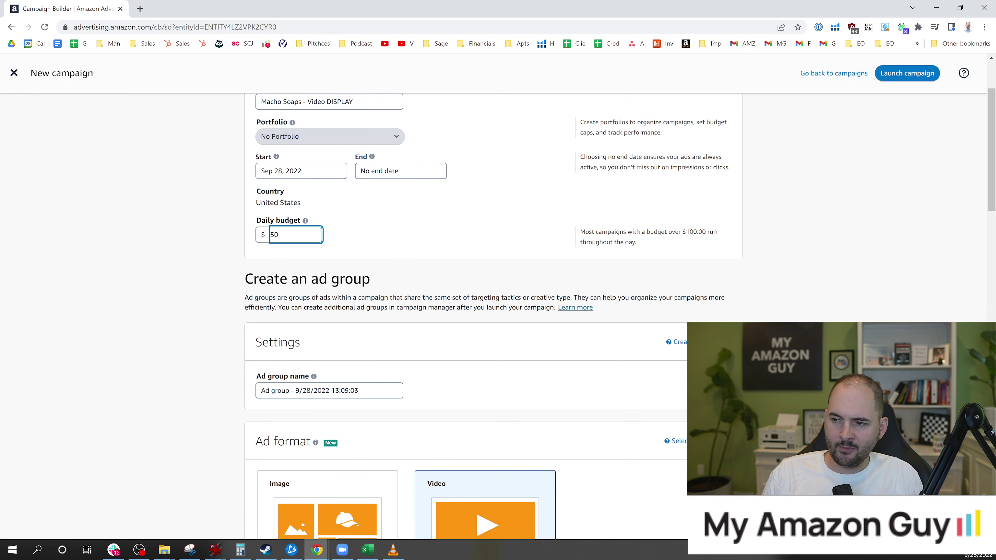
{"action": "left_click", "coordinate": [380, 238]}
- Copy the campaign name into the ad group name field
{"action": "scroll", "coordinate": [396, 267], "scroll_direction": "down", "scroll_amount": 3}
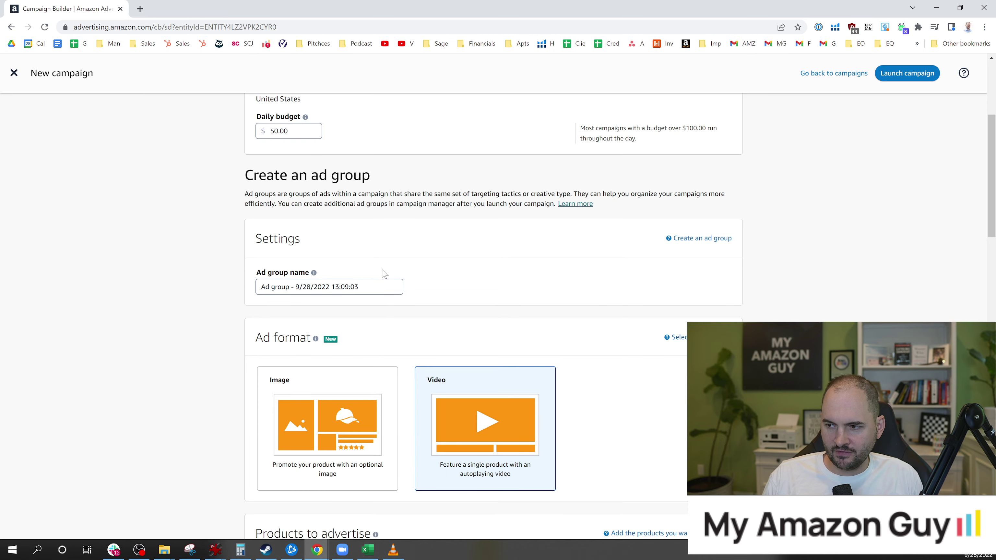
{"action": "scroll", "coordinate": [490, 275], "scroll_direction": "up", "scroll_amount": 5}
{"action": "triple_click", "coordinate": [304, 205]}
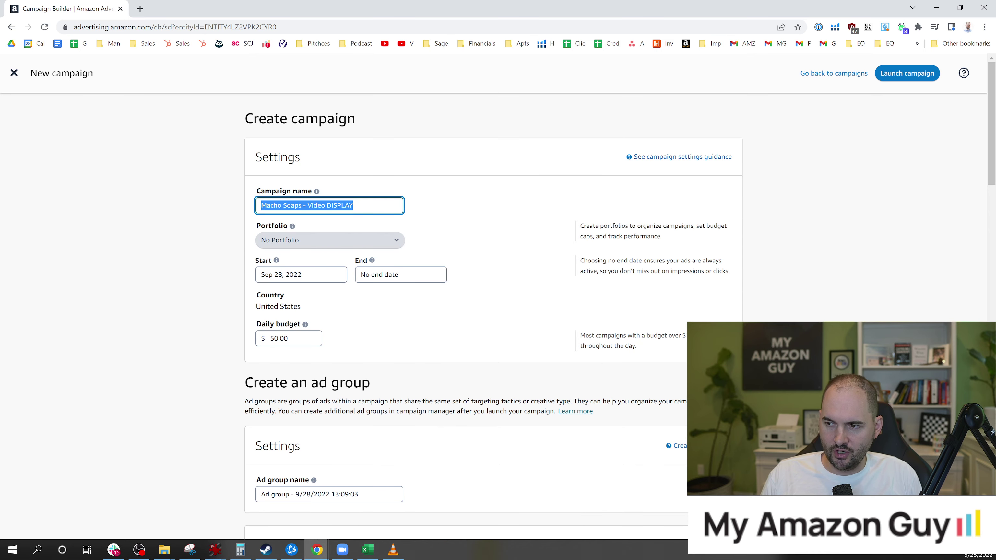
{"action": "scroll", "coordinate": [491, 274], "scroll_direction": "down", "scroll_amount": 6}
{"action": "left_click", "coordinate": [318, 235]}
{"action": "key", "text": "ctrl+a"}
{"action": "type", "text": "Macho Soaps - Video DISPLAY"}
{"action": "left_click", "coordinate": [382, 194]}
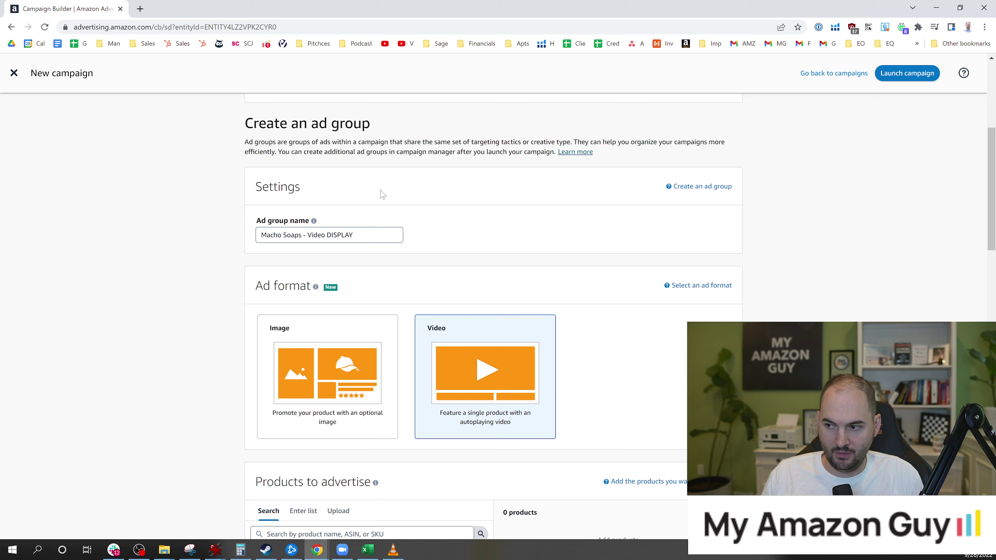
{"action": "scroll", "coordinate": [378, 193], "scroll_direction": "down", "scroll_amount": 3}
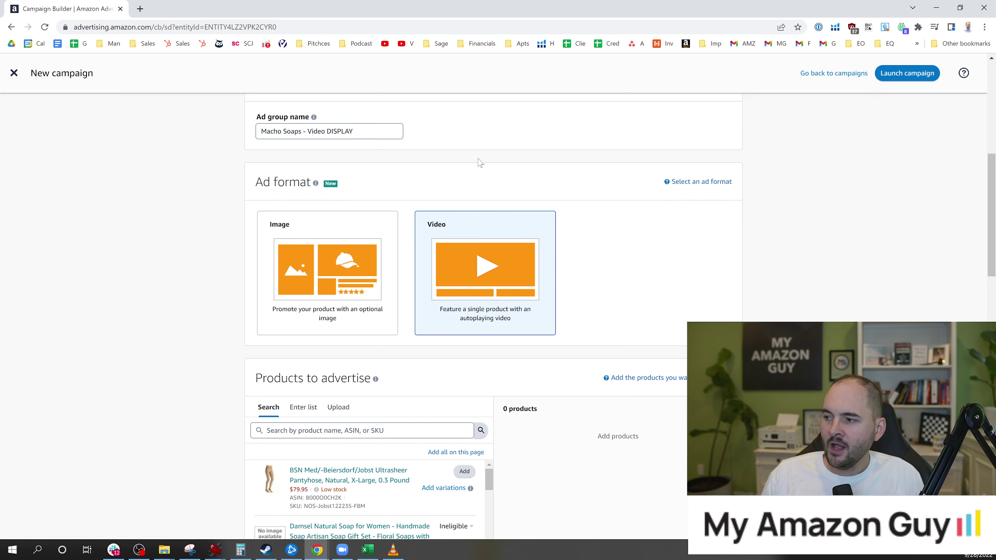
- Search 'macho' and add the in-stock Macho Soap Bar gift set for men as the advertised product
{"action": "scroll", "coordinate": [462, 270], "scroll_direction": "down", "scroll_amount": 6}
{"action": "left_click", "coordinate": [356, 223]}
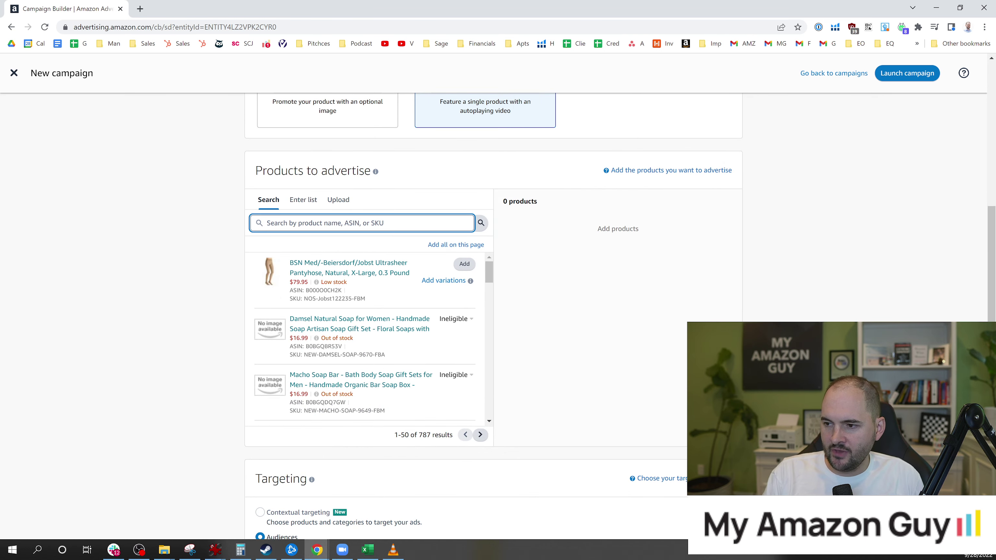
{"action": "type", "text": "macho"}
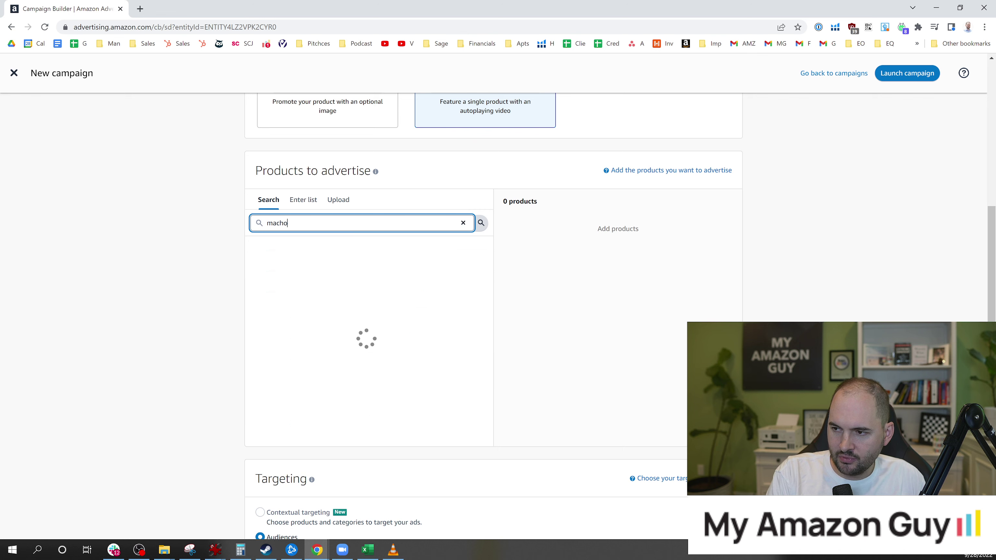
{"action": "left_click", "coordinate": [465, 376]}
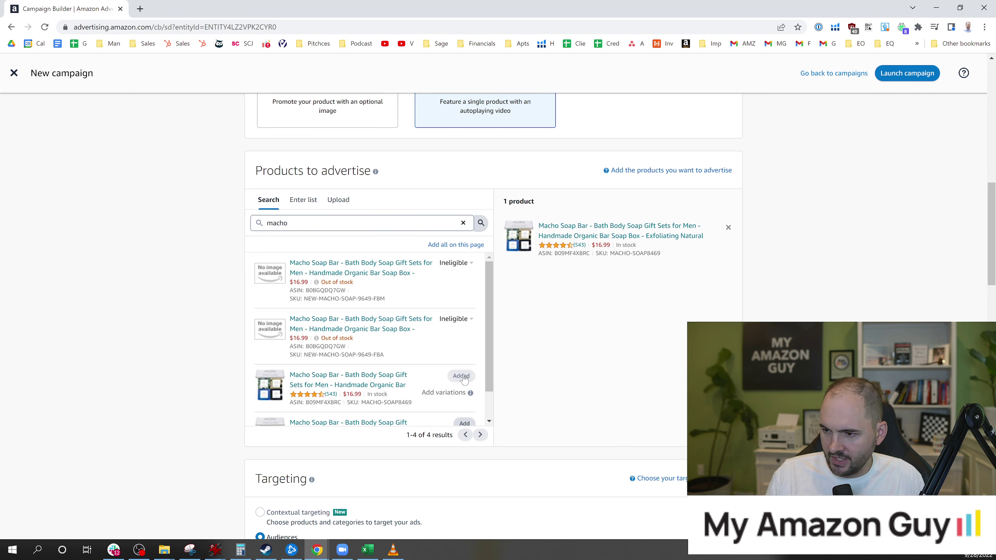
{"action": "scroll", "coordinate": [551, 361], "scroll_direction": "down", "scroll_amount": 4}
{"action": "scroll", "coordinate": [551, 360], "scroll_direction": "down", "scroll_amount": 4}
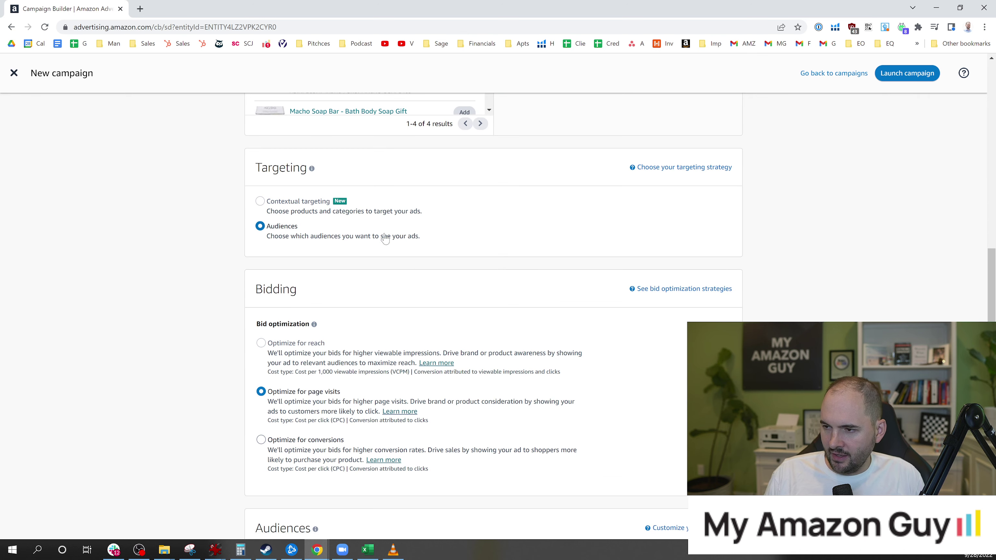
{"action": "scroll", "coordinate": [340, 266], "scroll_direction": "up", "scroll_amount": 1}
{"action": "mouse_move", "coordinate": [335, 259]}
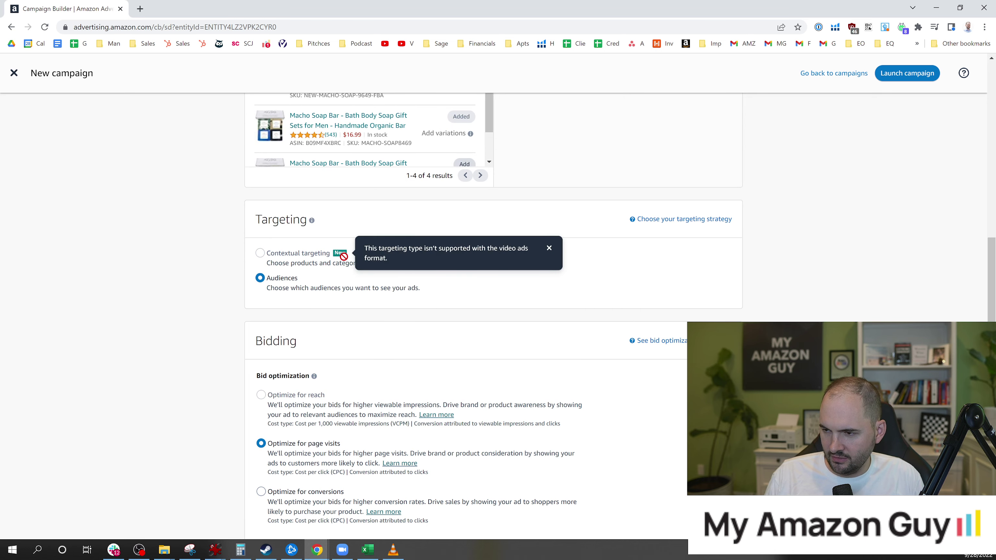
{"action": "scroll", "coordinate": [341, 255], "scroll_direction": "down", "scroll_amount": 1}
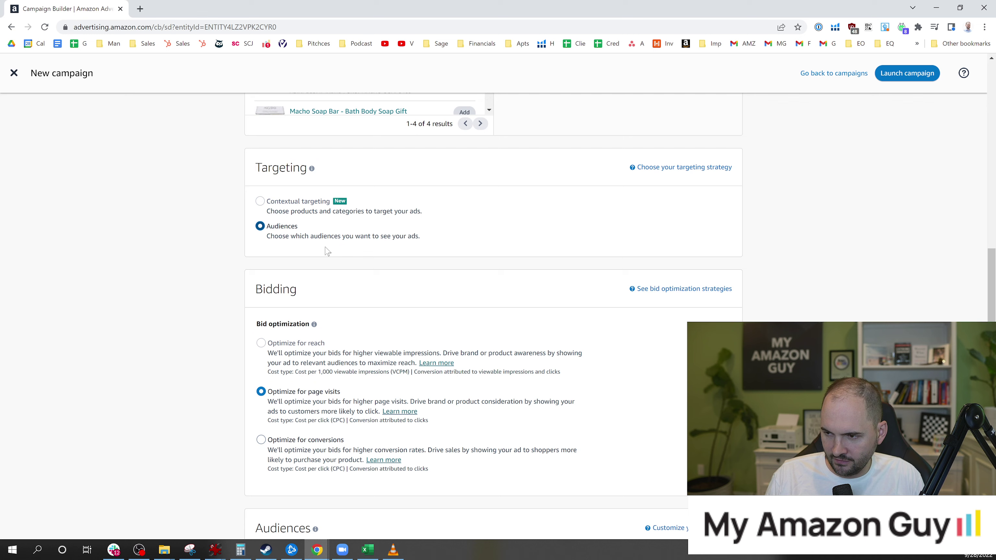
{"action": "scroll", "coordinate": [327, 251], "scroll_direction": "down", "scroll_amount": 3}
- Switch bid optimization to Optimize for conversions and scroll to the audiences list
{"action": "mouse_move", "coordinate": [270, 187]}
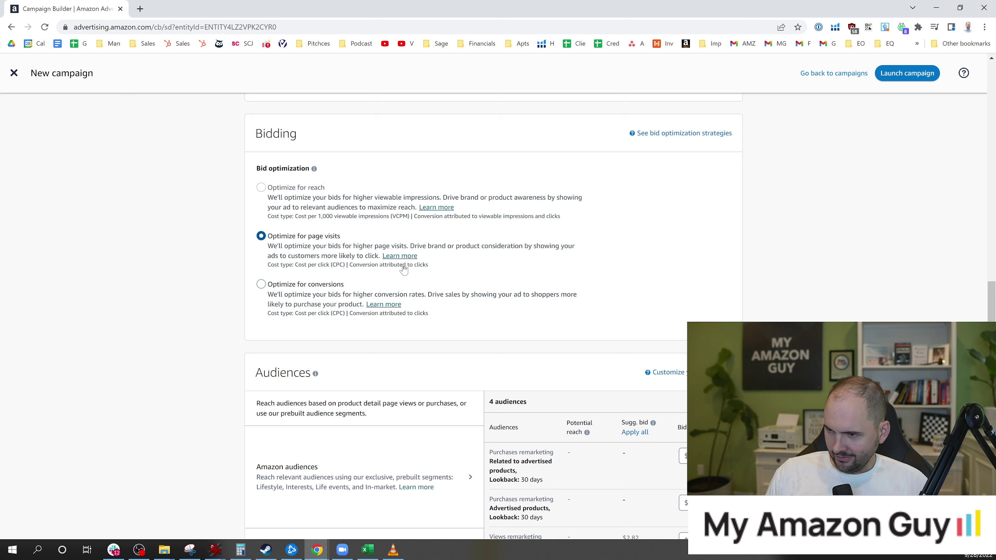
{"action": "left_click", "coordinate": [308, 287]}
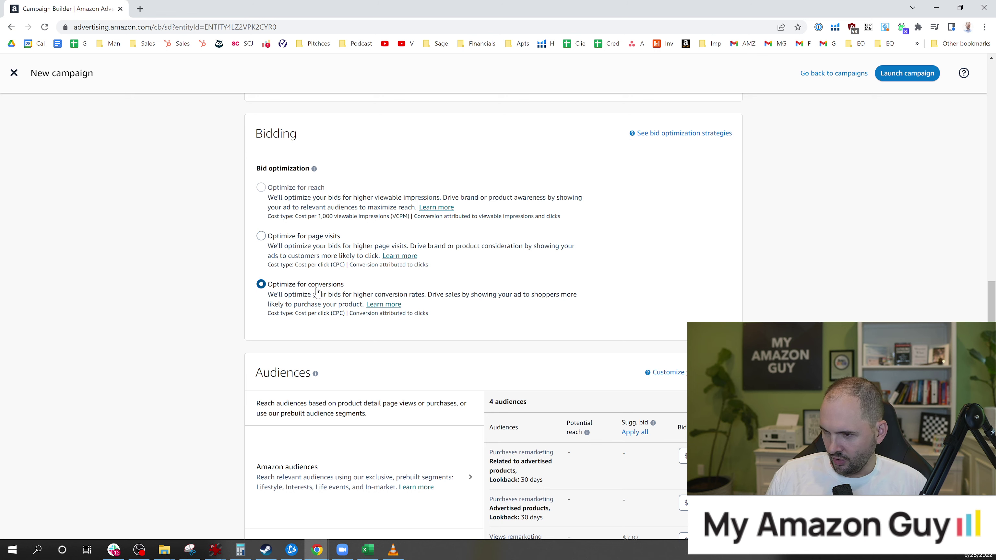
{"action": "scroll", "coordinate": [402, 339], "scroll_direction": "down", "scroll_amount": 2}
{"action": "scroll", "coordinate": [425, 314], "scroll_direction": "down", "scroll_amount": 2}
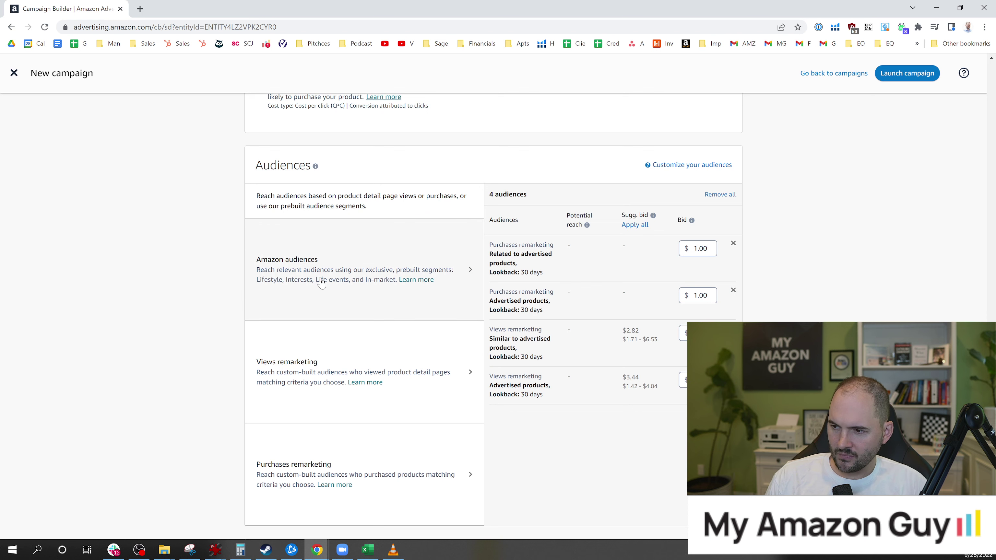
{"action": "scroll", "coordinate": [320, 280], "scroll_direction": "down", "scroll_amount": 1}
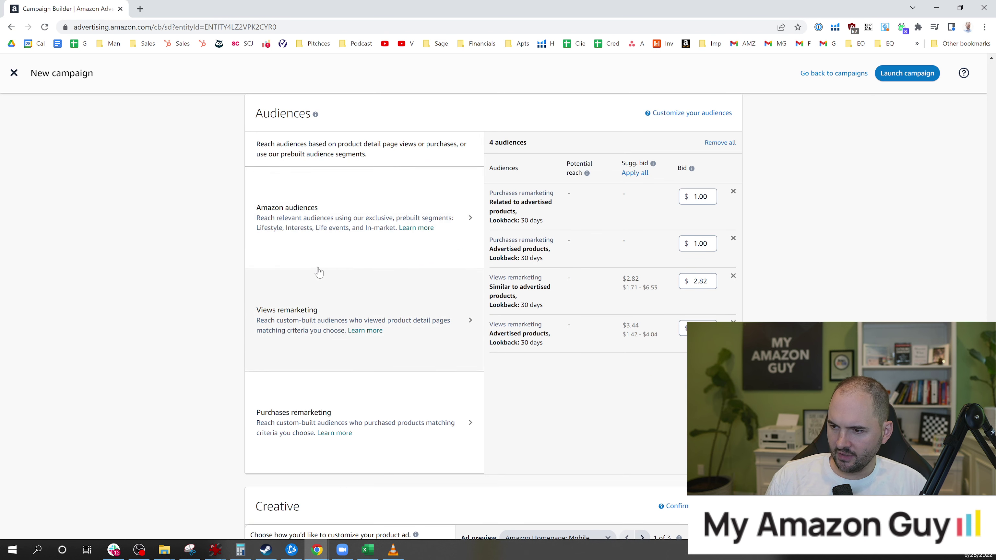
- Open Views remarketing and review the listed audiences' remarketing types and 30-day lookbacks
{"action": "left_click", "coordinate": [331, 314]}
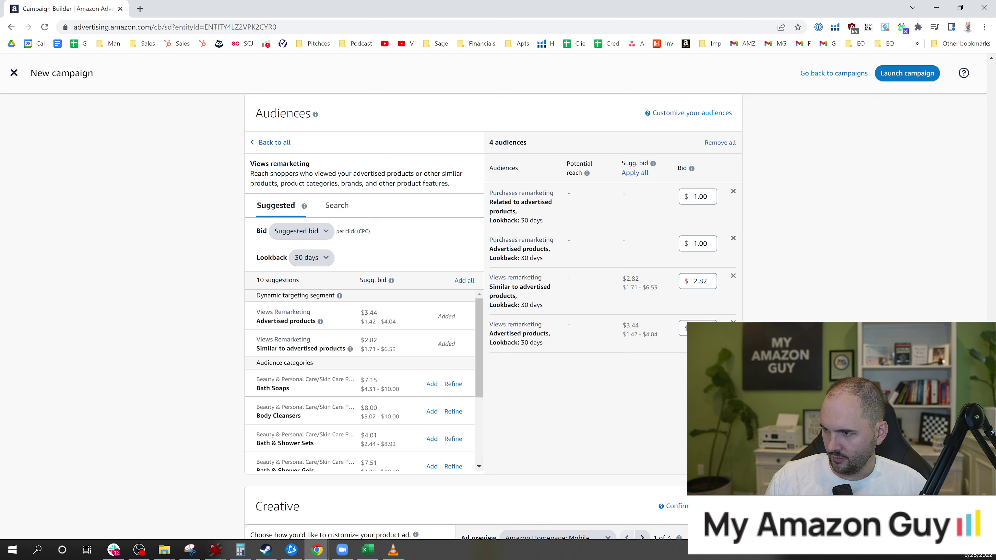
{"action": "left_click_drag", "start_coordinate": [499, 239], "coordinate": [546, 240]}
{"action": "left_click_drag", "start_coordinate": [492, 192], "coordinate": [550, 193]}
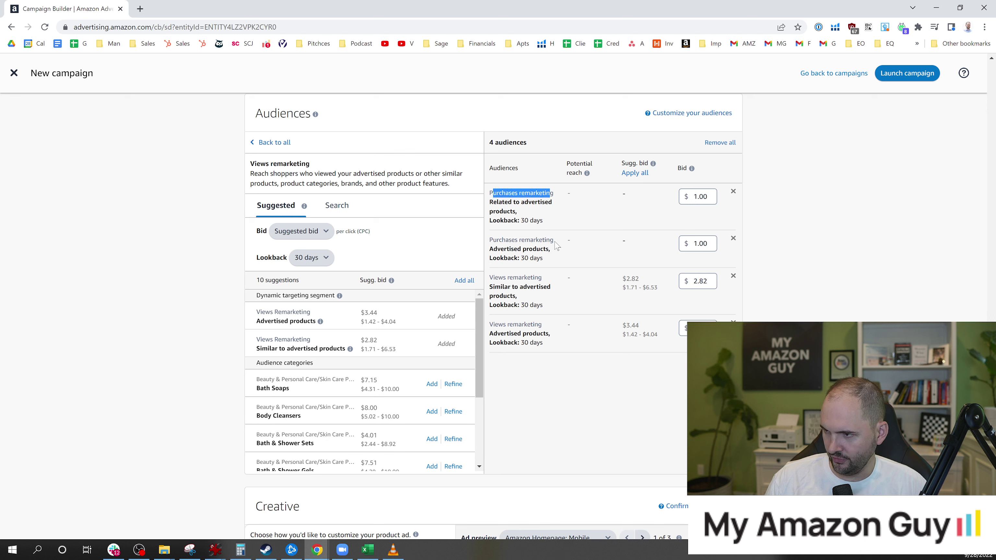
{"action": "left_click_drag", "start_coordinate": [490, 283], "coordinate": [551, 297]}
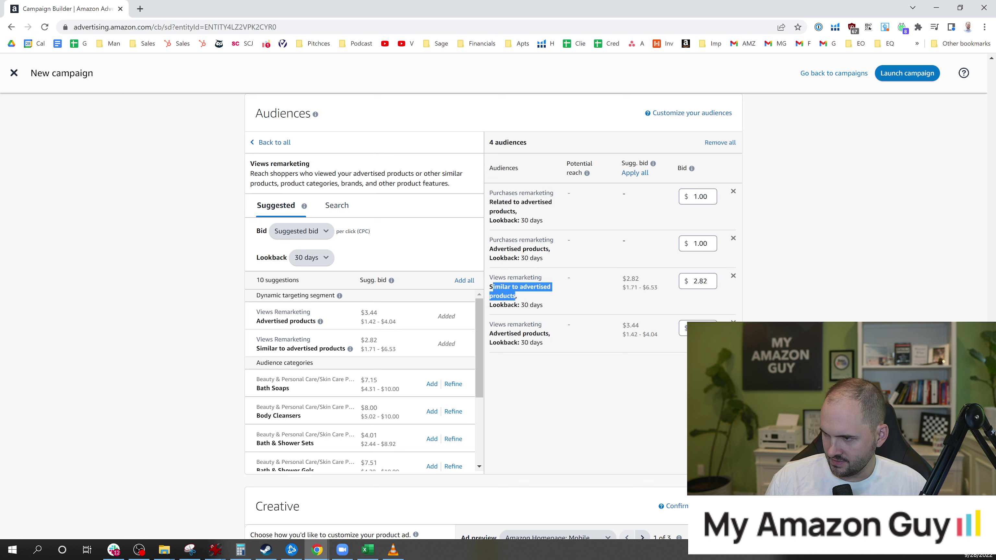
{"action": "left_click_drag", "start_coordinate": [497, 342], "coordinate": [549, 334]}
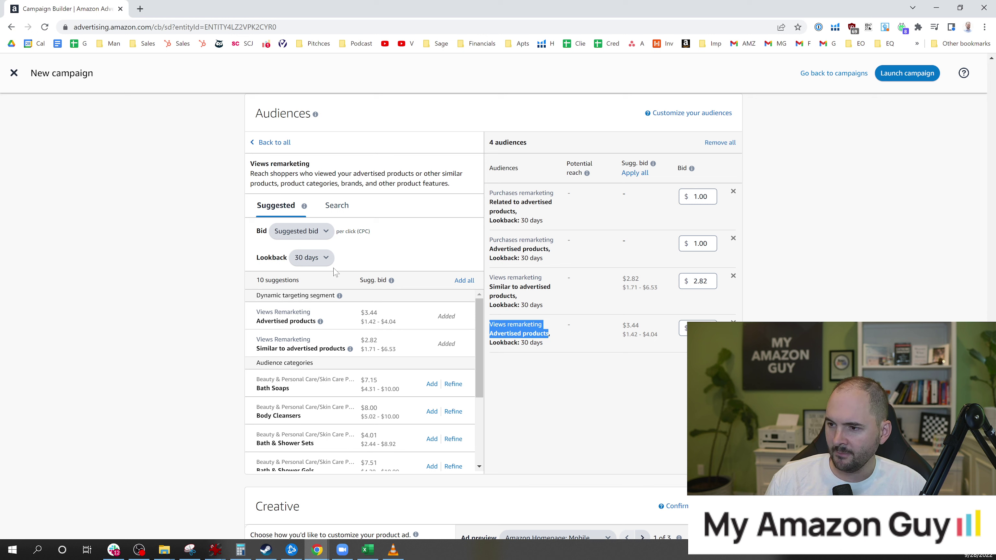
- Set a 90-day lookback and add the advertised and similar products views audiences
{"action": "left_click", "coordinate": [325, 258]}
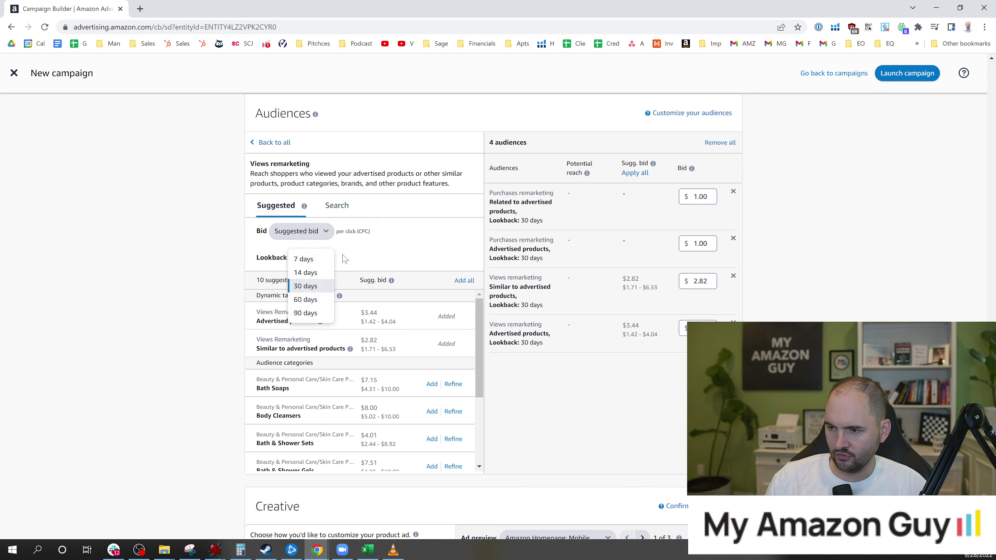
{"action": "left_click", "coordinate": [308, 313]}
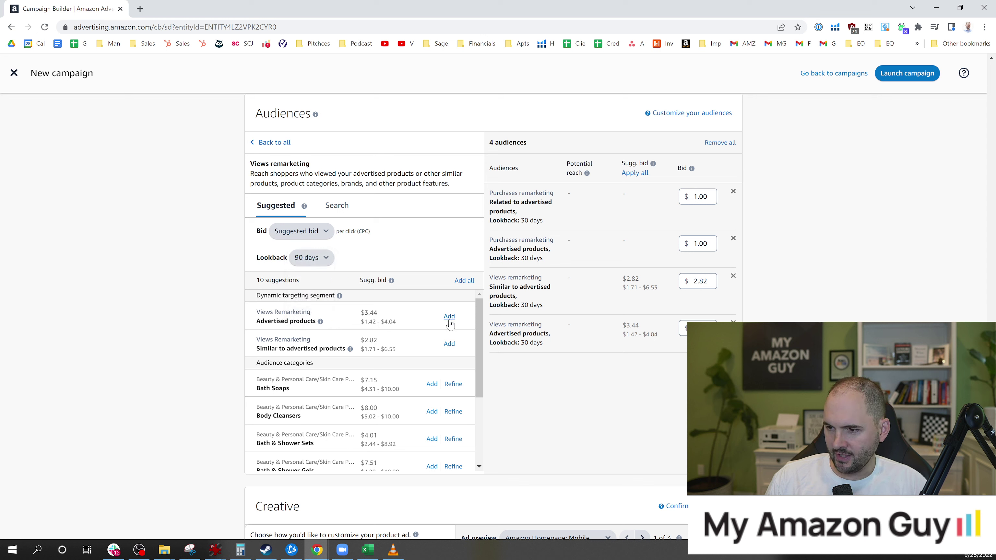
{"action": "left_click", "coordinate": [448, 318]}
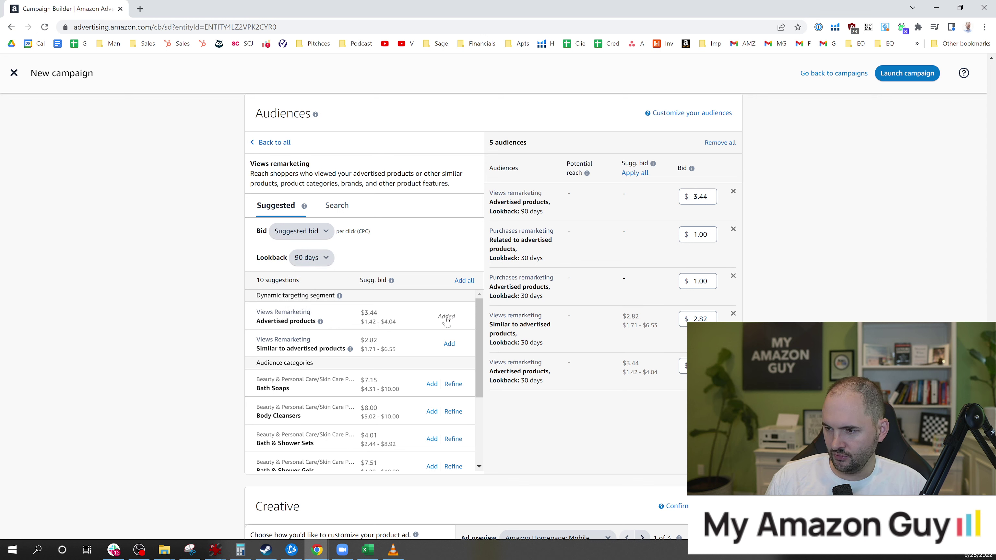
{"action": "left_click", "coordinate": [449, 345]}
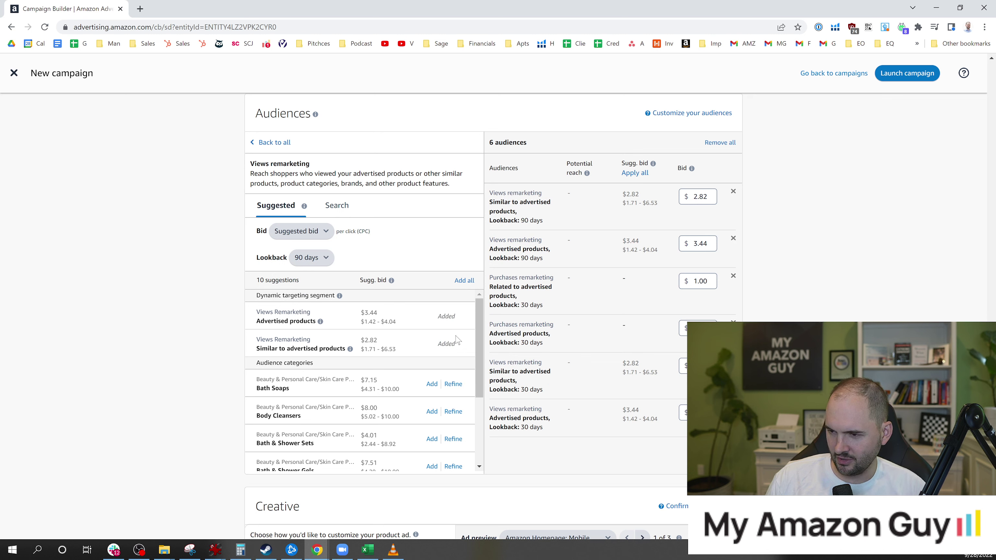
{"action": "scroll", "coordinate": [420, 336], "scroll_direction": "down", "scroll_amount": 1}
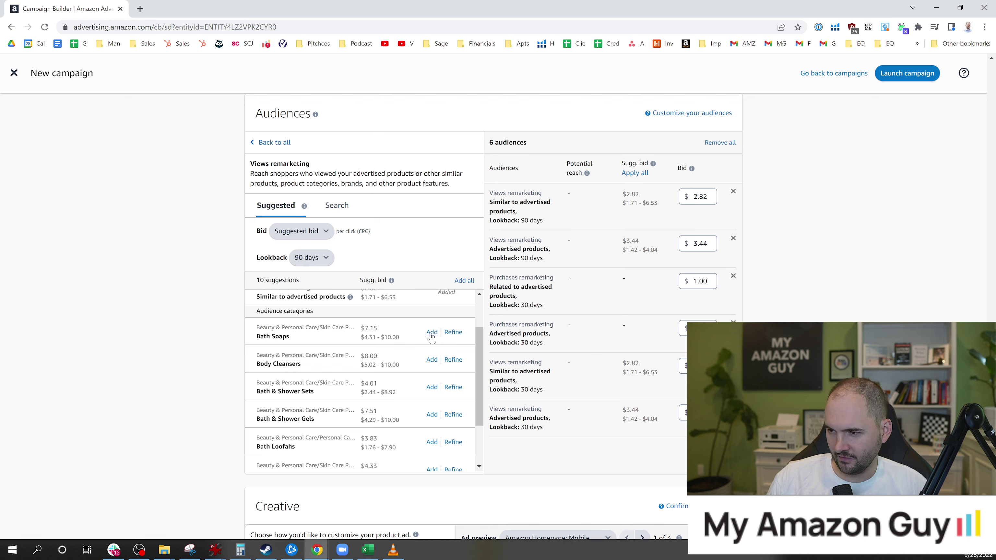
{"action": "scroll", "coordinate": [416, 338], "scroll_direction": "down", "scroll_amount": 2}
{"action": "scroll", "coordinate": [408, 353], "scroll_direction": "up", "scroll_amount": 3}
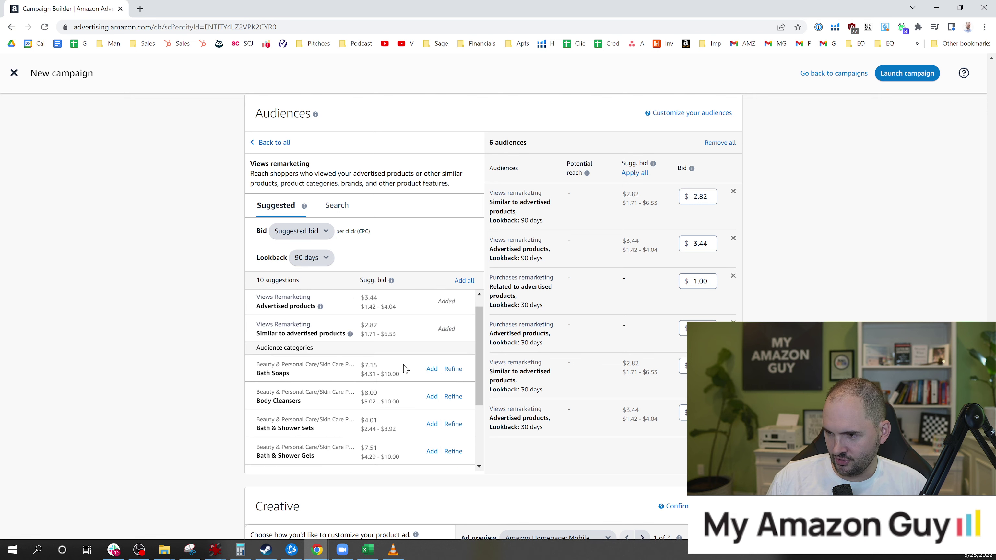
{"action": "scroll", "coordinate": [403, 370], "scroll_direction": "down", "scroll_amount": 3}
{"action": "scroll", "coordinate": [403, 369], "scroll_direction": "up", "scroll_amount": 4}
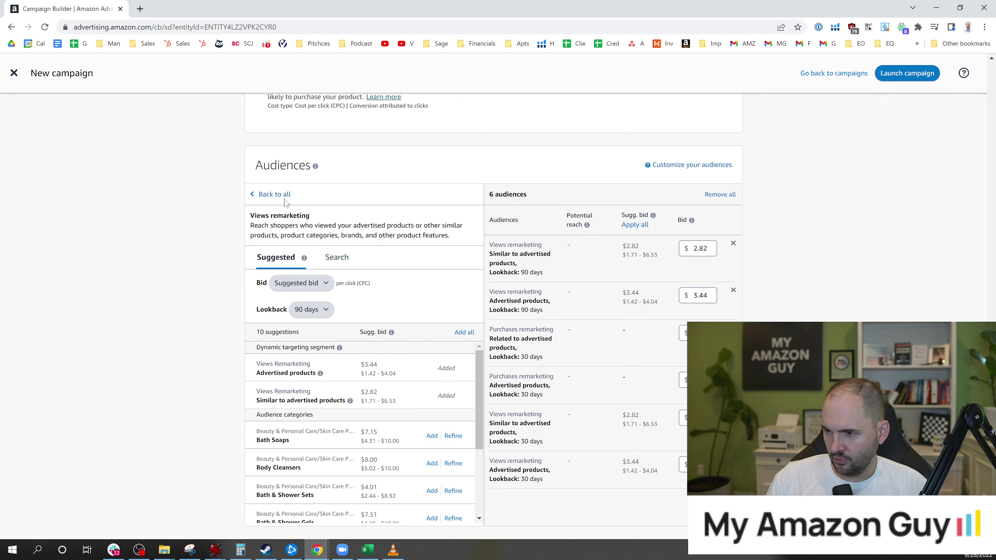
- Add the 365-day advertised and related products Purchases remarketing audiences
{"action": "left_click", "coordinate": [278, 196]}
{"action": "scroll", "coordinate": [326, 333], "scroll_direction": "down", "scroll_amount": 3}
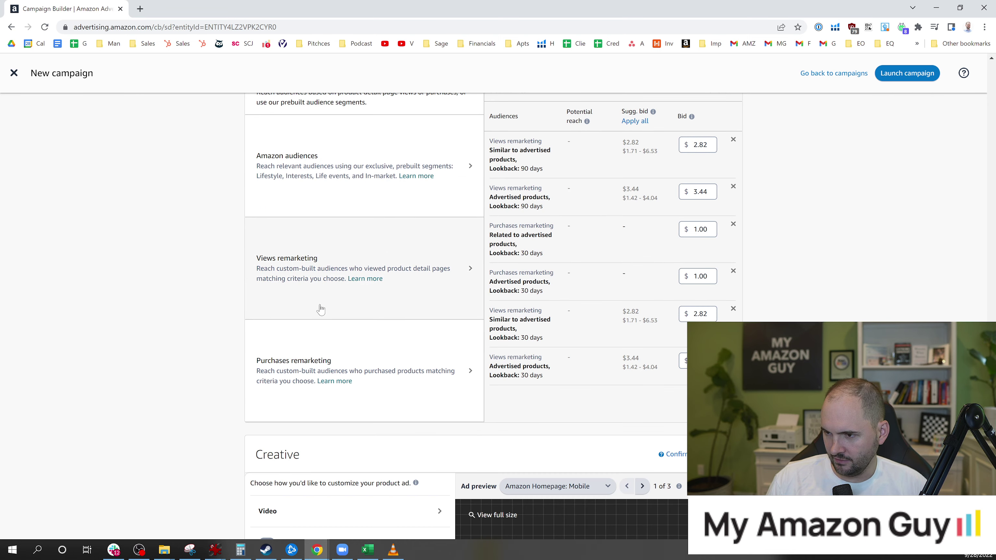
{"action": "left_click", "coordinate": [329, 356]}
{"action": "scroll", "coordinate": [318, 295], "scroll_direction": "up", "scroll_amount": 1}
{"action": "left_click", "coordinate": [313, 261]}
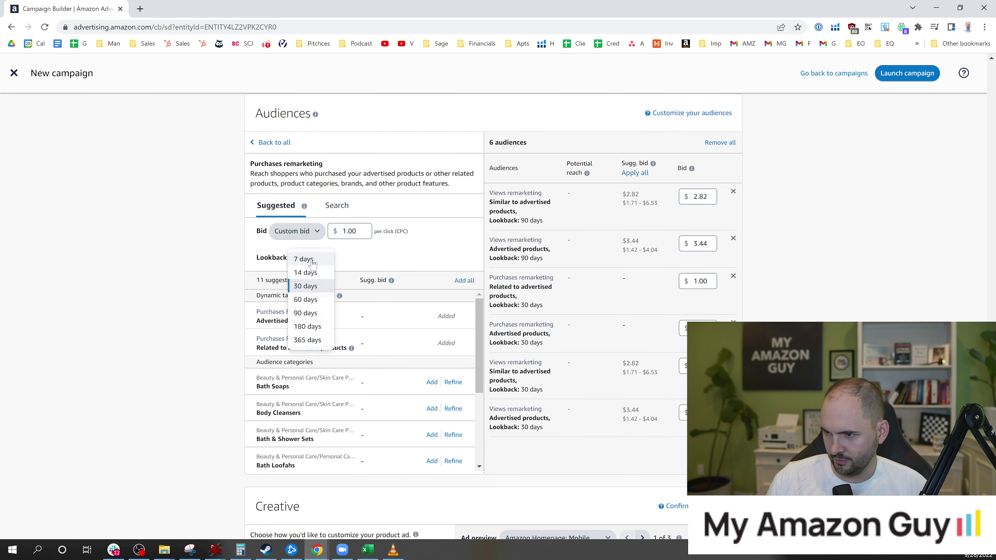
{"action": "left_click", "coordinate": [312, 340]}
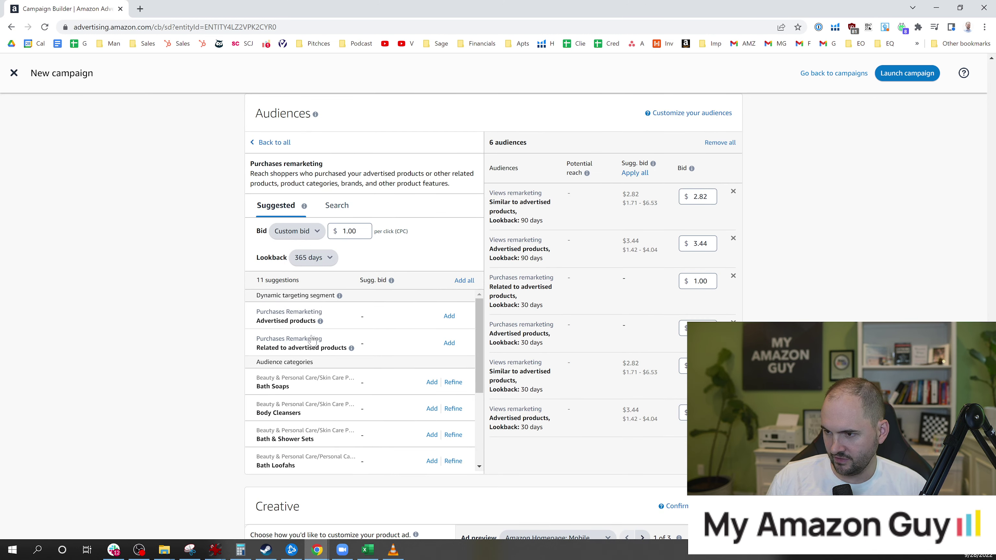
{"action": "left_click", "coordinate": [449, 316]}
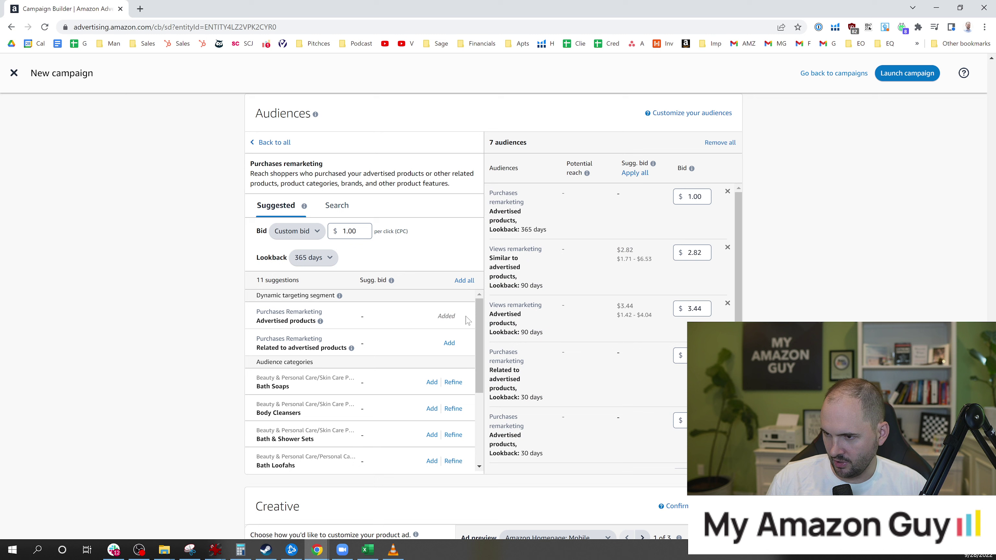
{"action": "left_click", "coordinate": [449, 343]}
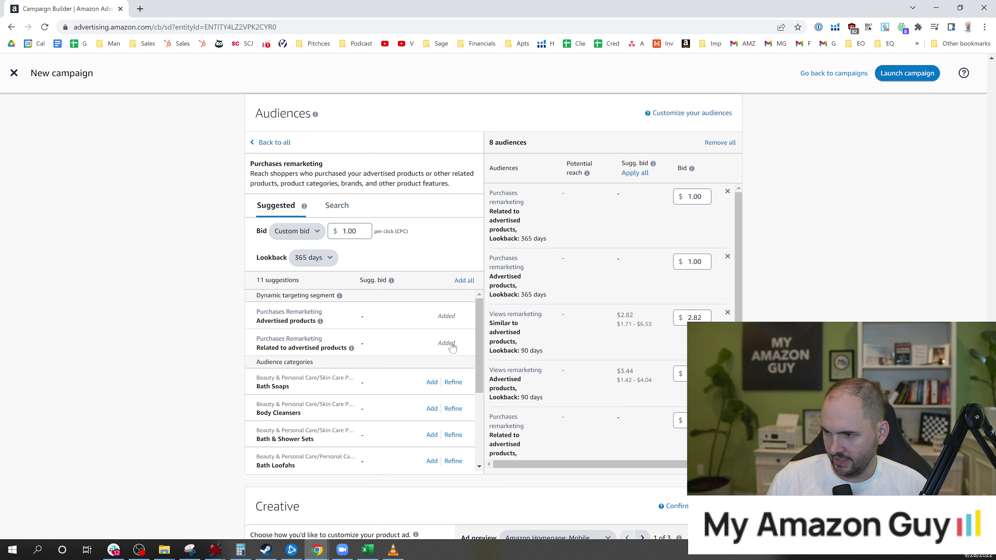
- Lower the views remarketing bids to 1.57 for advertised and 2.01 for similar products
{"action": "scroll", "coordinate": [739, 290], "scroll_direction": "down", "scroll_amount": 3}
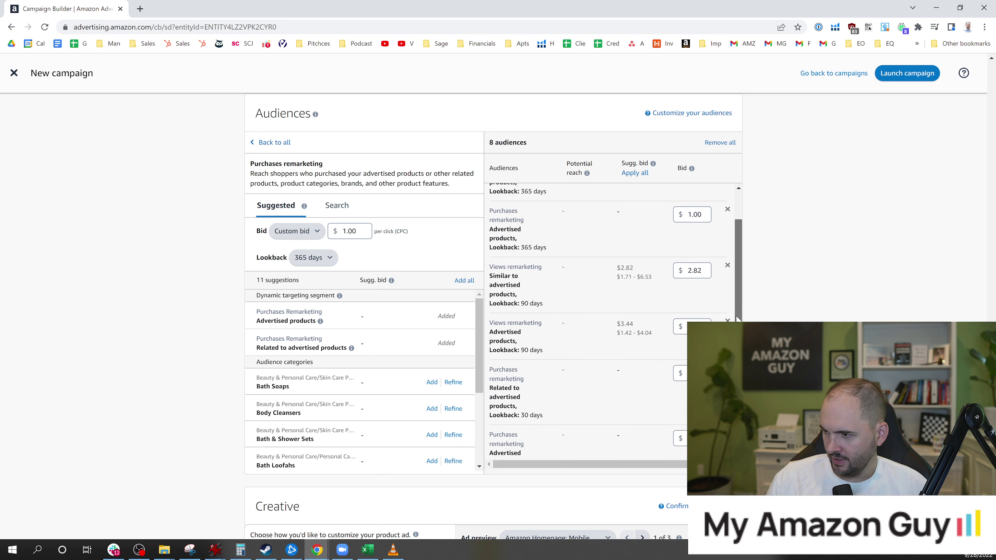
{"action": "scroll", "coordinate": [739, 290], "scroll_direction": "up", "scroll_amount": 1}
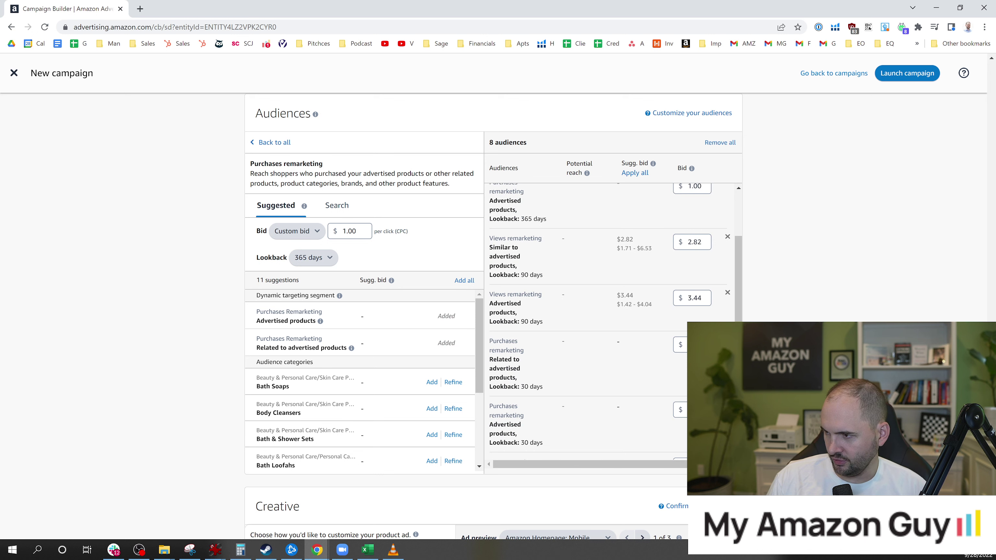
{"action": "left_click_drag", "start_coordinate": [688, 299], "coordinate": [728, 299]}
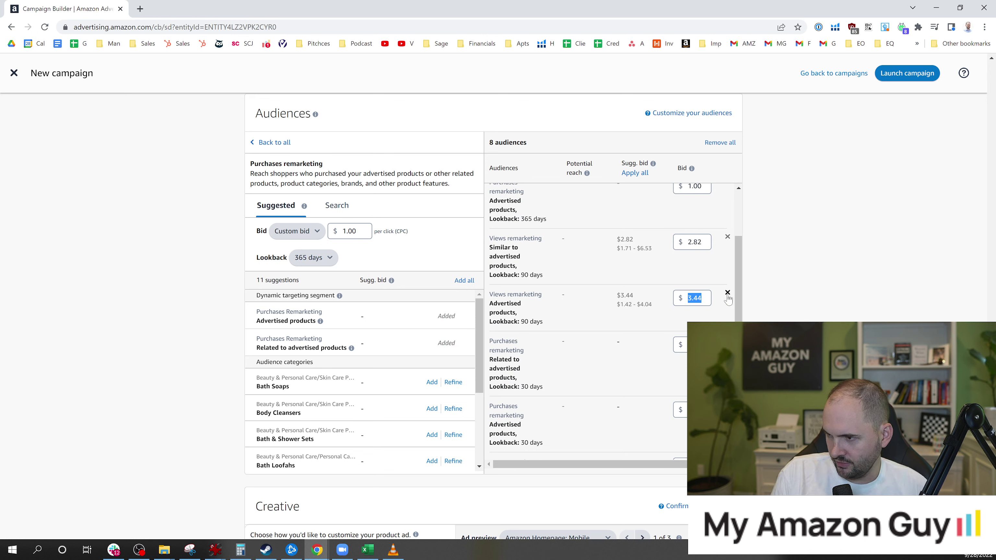
{"action": "type", "text": "1.57"}
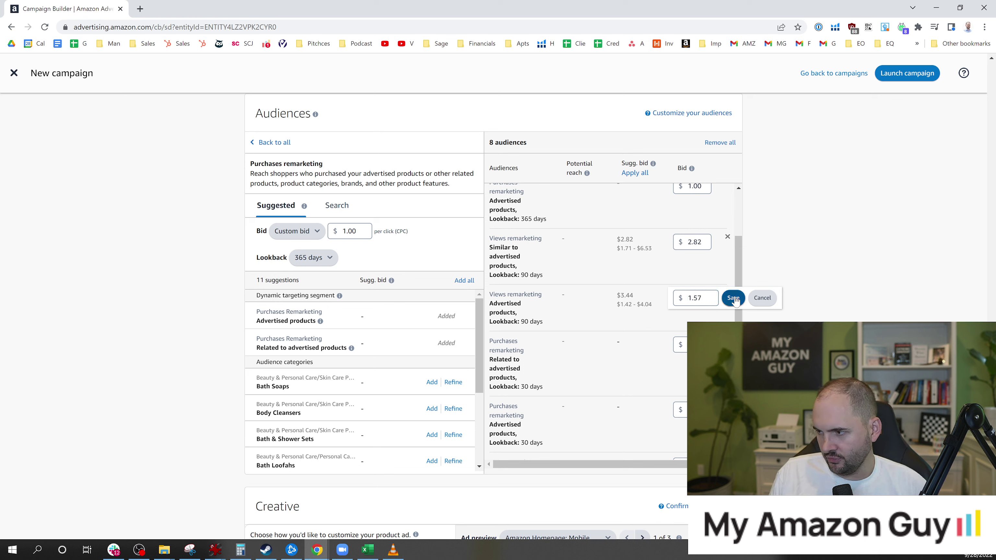
{"action": "left_click", "coordinate": [741, 295]}
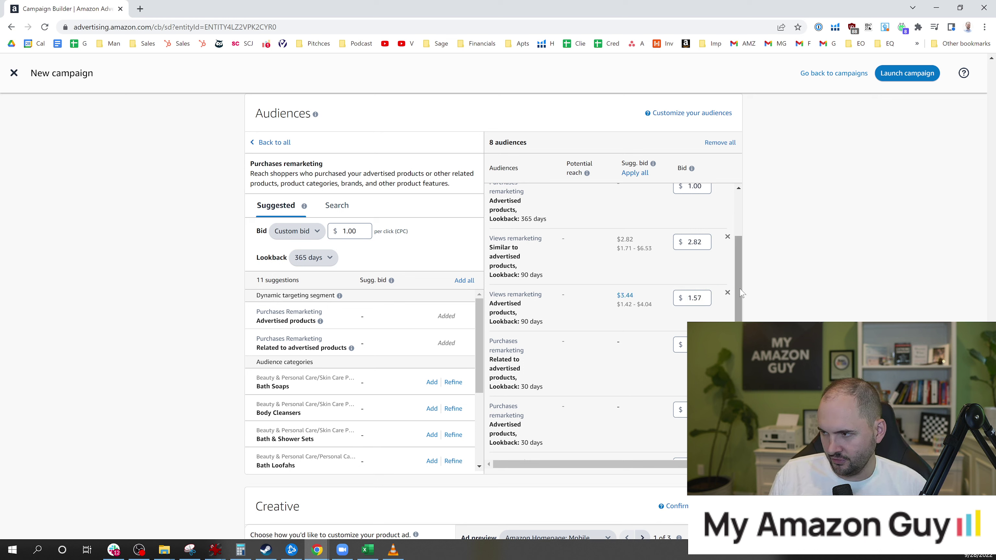
{"action": "scroll", "coordinate": [743, 275], "scroll_direction": "up", "scroll_amount": 1}
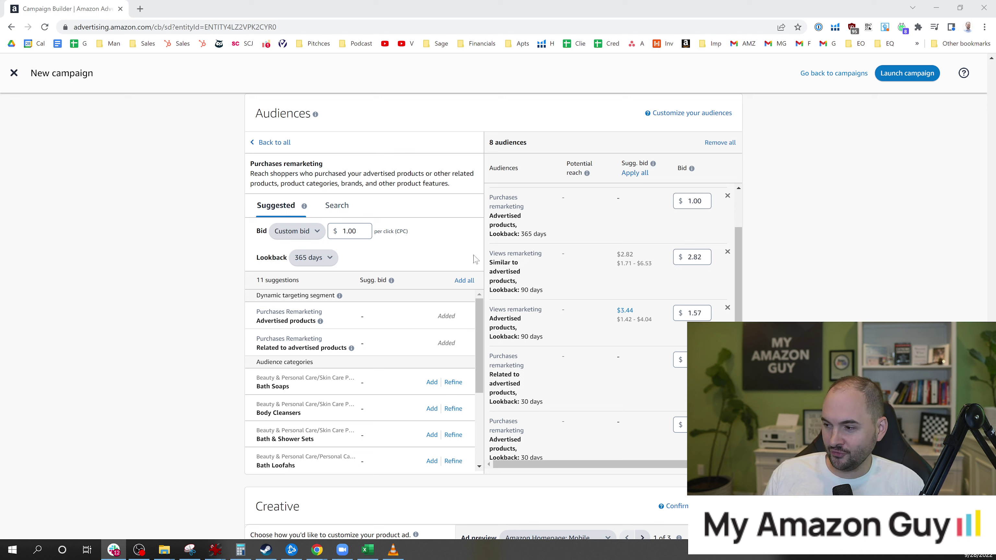
{"action": "left_click", "coordinate": [695, 257]}
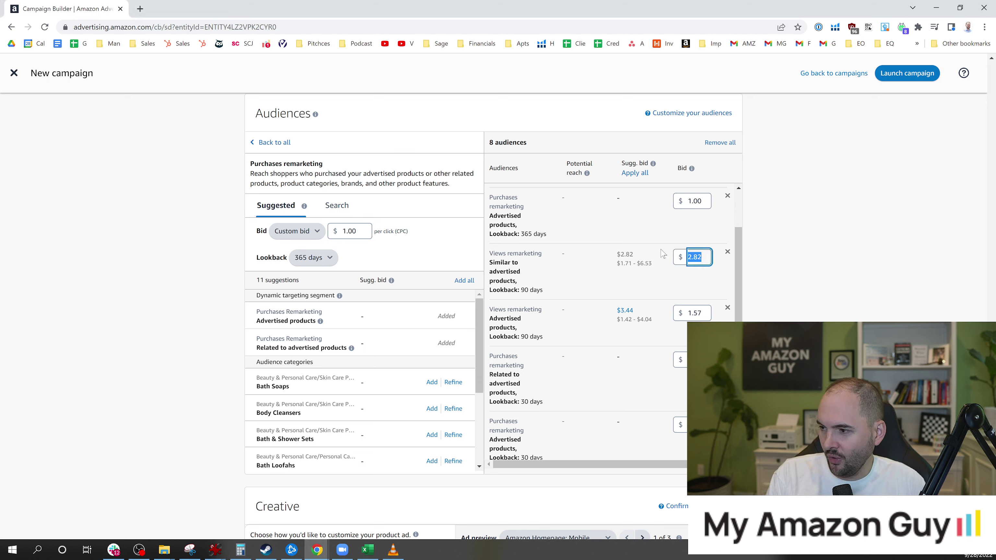
{"action": "type", "text": "2.01"}
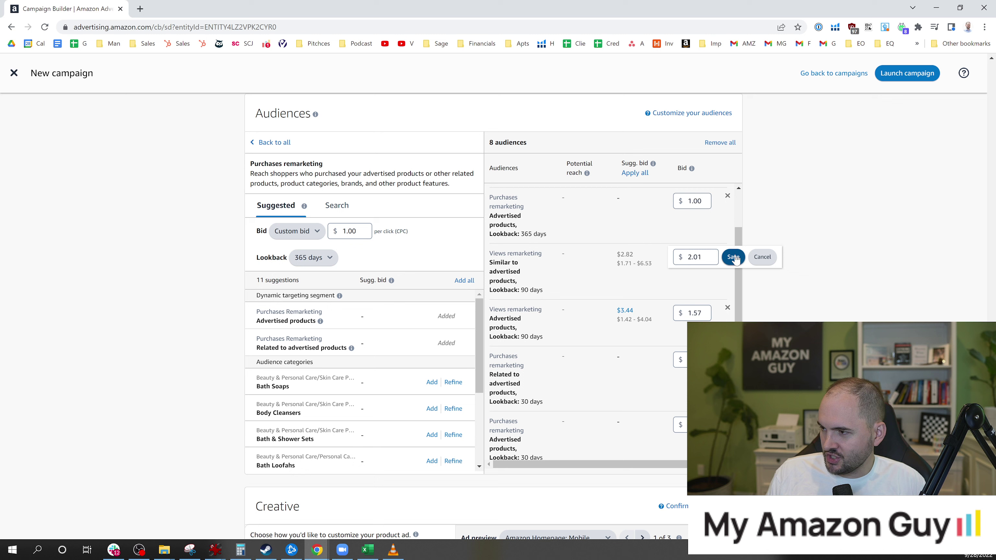
{"action": "left_click", "coordinate": [733, 257]}
{"action": "scroll", "coordinate": [738, 220], "scroll_direction": "up", "scroll_amount": 2}
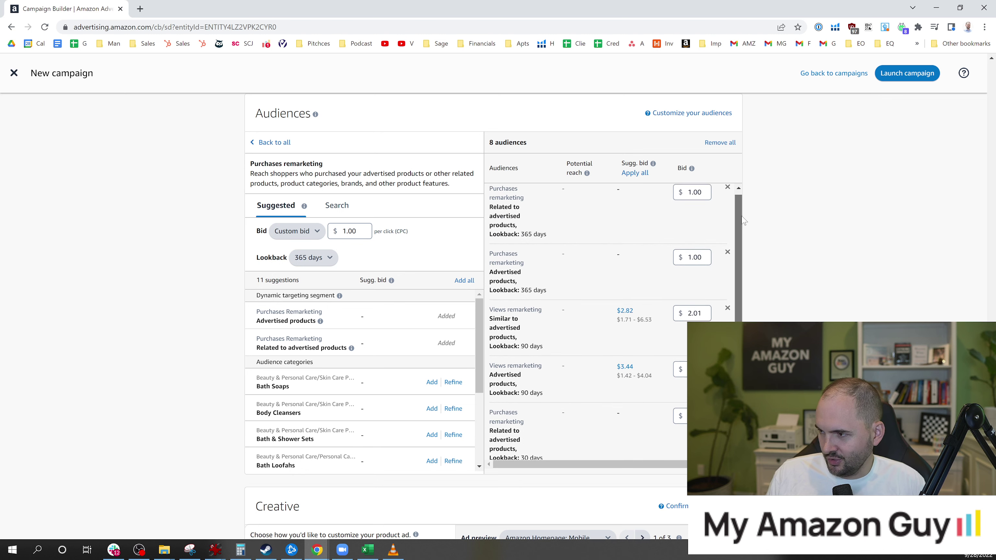
{"action": "scroll", "coordinate": [744, 220], "scroll_direction": "up", "scroll_amount": 1}
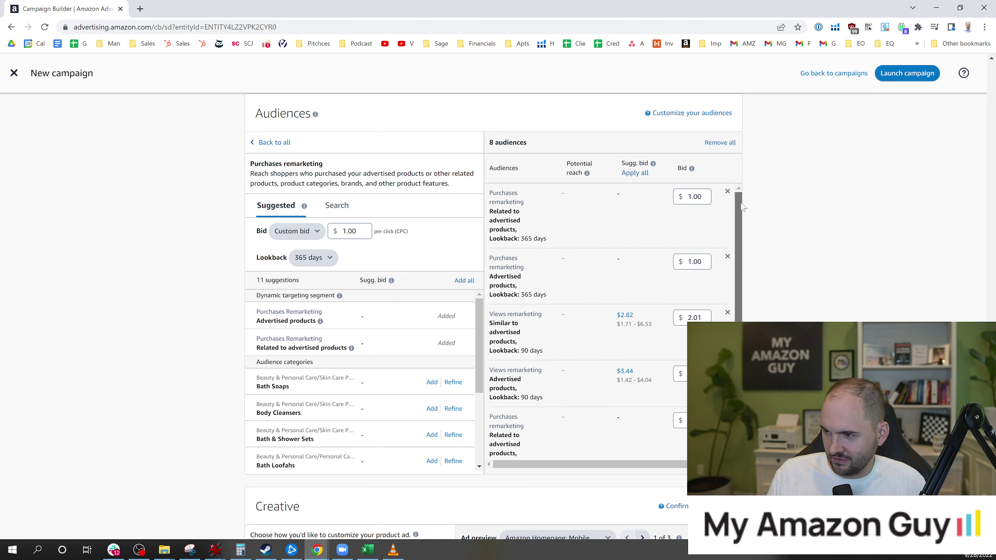
- Set both 365-day Purchases remarketing audience bids to 1.03
{"action": "left_click_drag", "start_coordinate": [702, 197], "coordinate": [698, 196]}
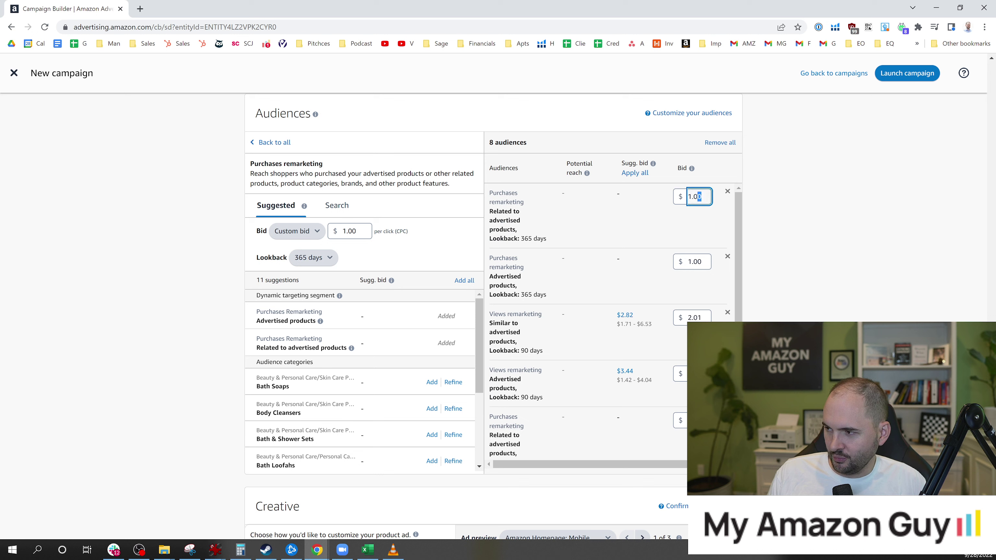
{"action": "key", "text": "BackSpace"}
{"action": "key", "text": "BackSpace"}
{"action": "key", "text": "BackSpace"}
{"action": "key", "text": "BackSpace"}
{"action": "type", "text": "3"}
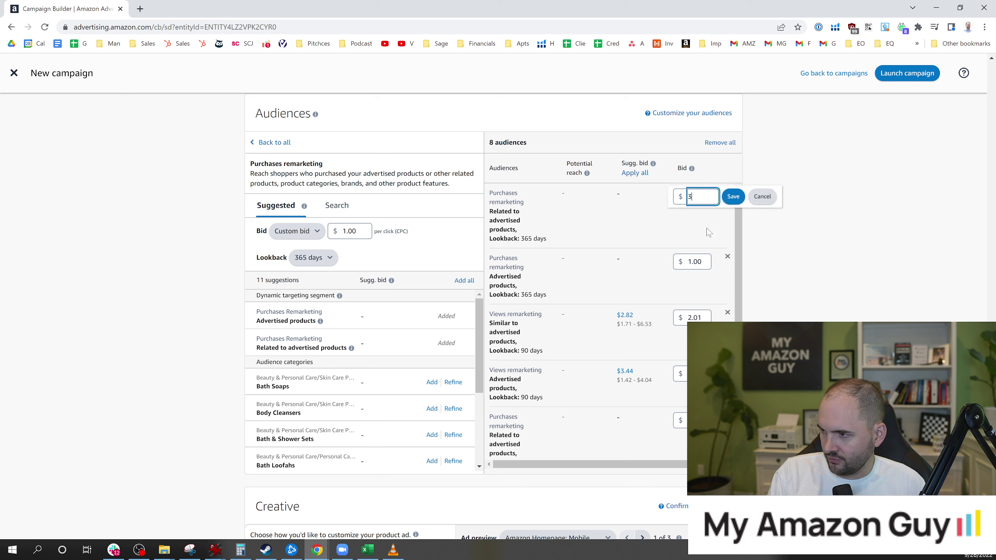
{"action": "key", "text": "BackSpace"}
{"action": "type", "text": "1."}
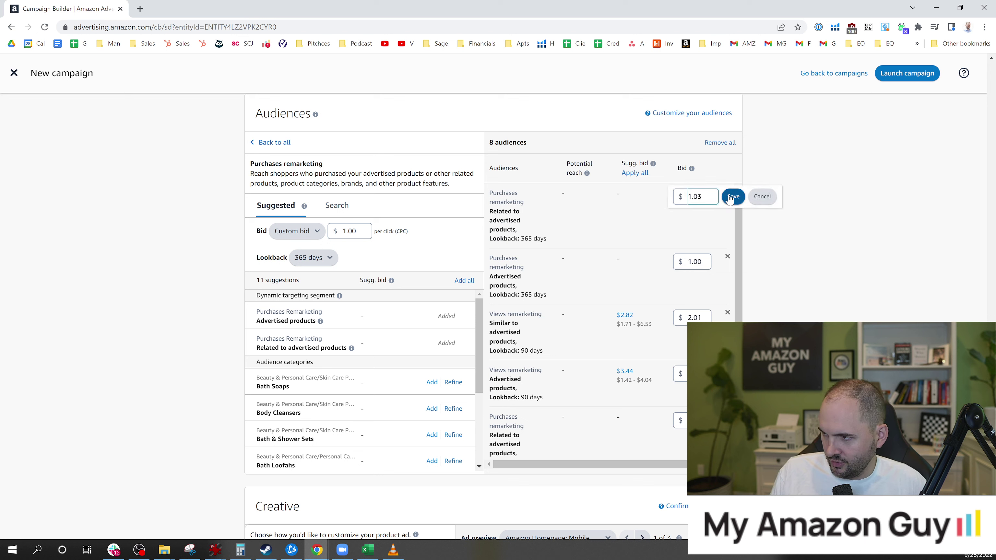
{"action": "left_click", "coordinate": [733, 196]}
{"action": "left_click", "coordinate": [698, 261]}
{"action": "type", "text": "3"}
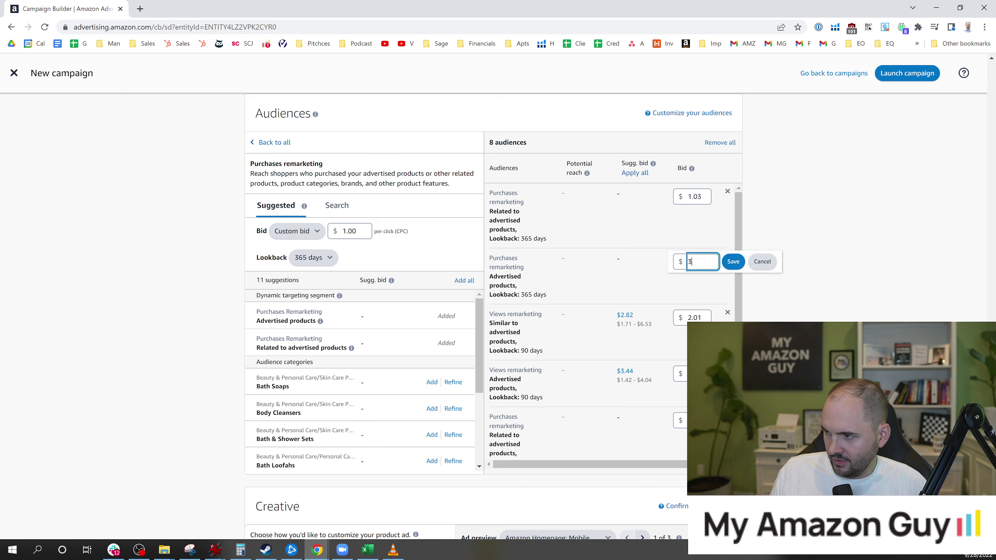
{"action": "key", "text": "BackSpace"}
{"action": "type", "text": "1."}
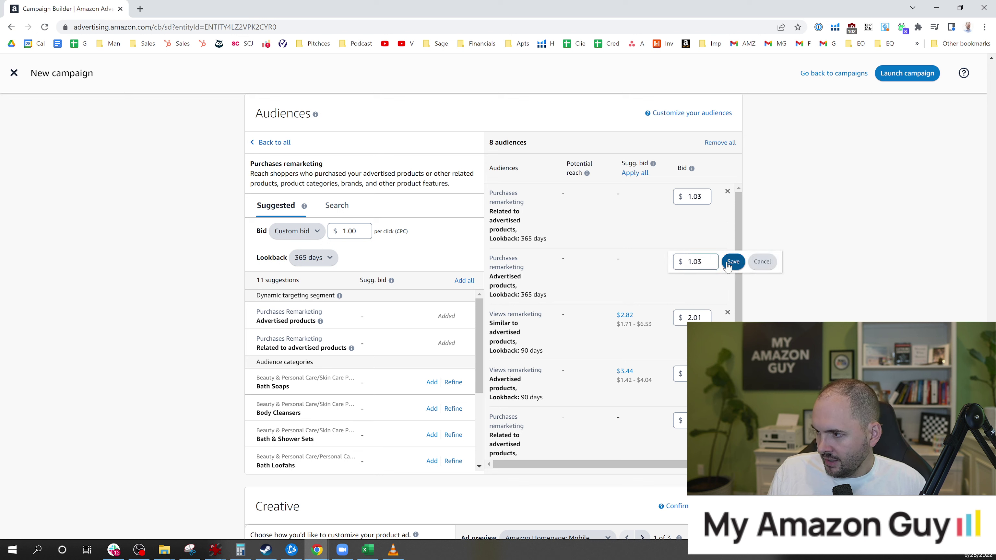
{"action": "left_click", "coordinate": [726, 266]}
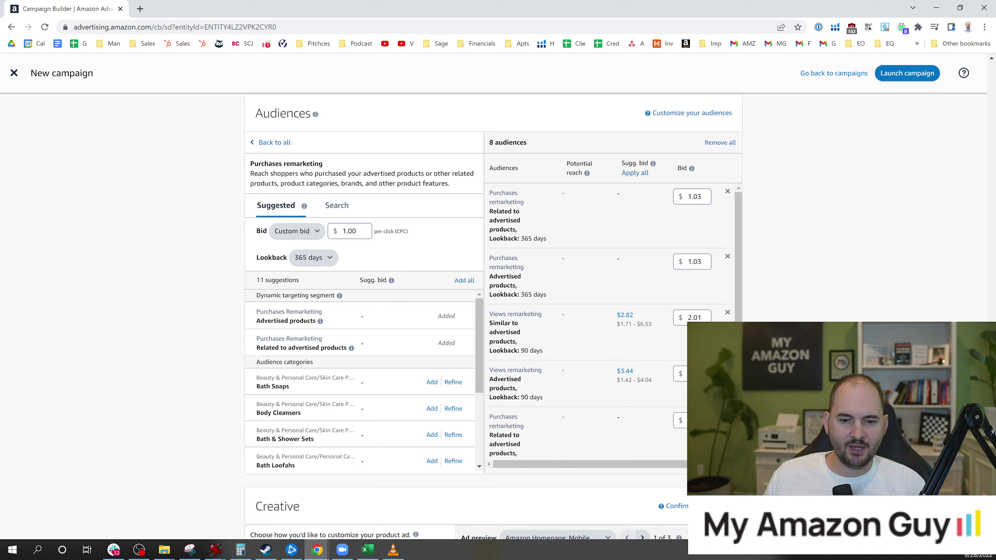
{"action": "left_click_drag", "start_coordinate": [740, 244], "coordinate": [739, 244]}
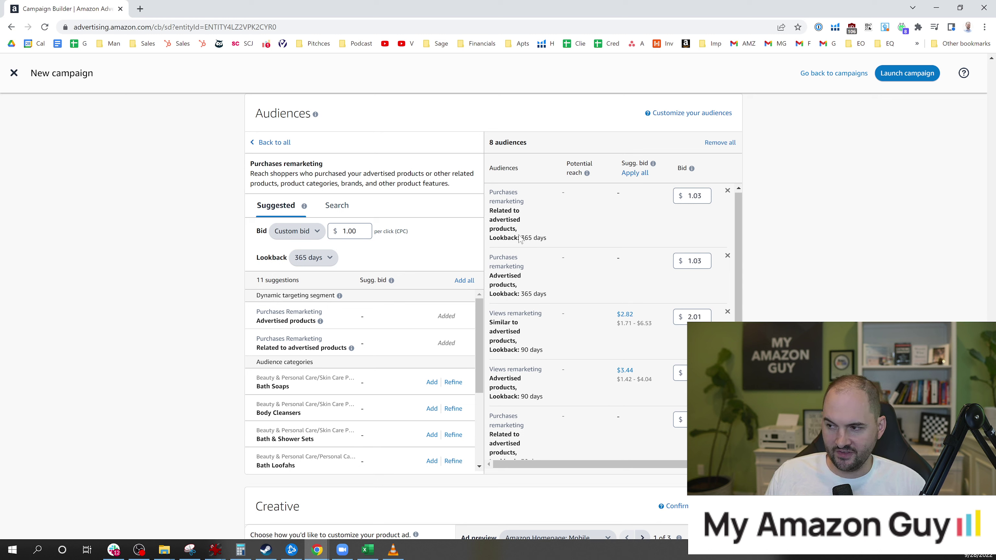
{"action": "left_click_drag", "start_coordinate": [735, 239], "coordinate": [733, 338]}
{"action": "scroll", "coordinate": [557, 355], "scroll_direction": "up", "scroll_amount": 3}
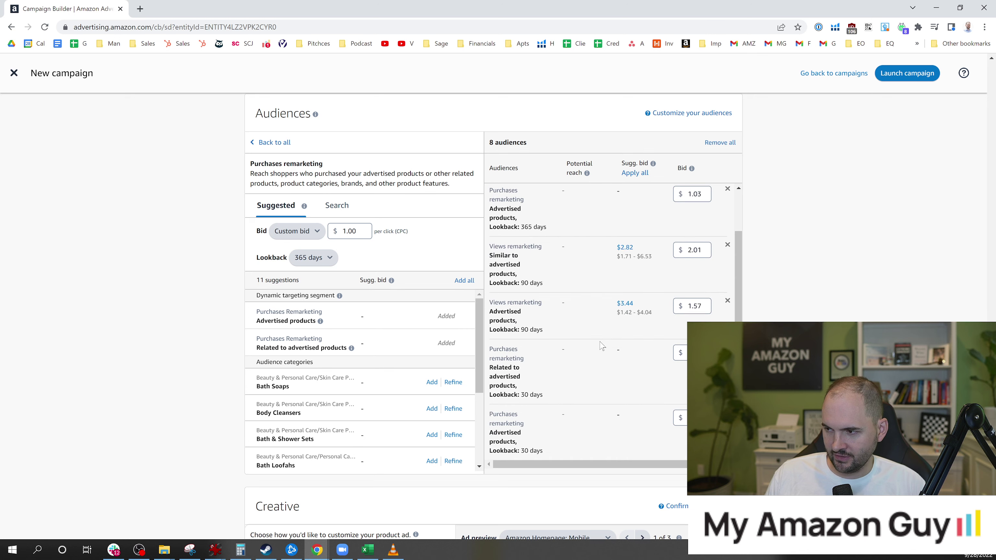
{"action": "scroll", "coordinate": [600, 349], "scroll_direction": "down", "scroll_amount": 3}
{"action": "scroll", "coordinate": [408, 298], "scroll_direction": "down", "scroll_amount": 3}
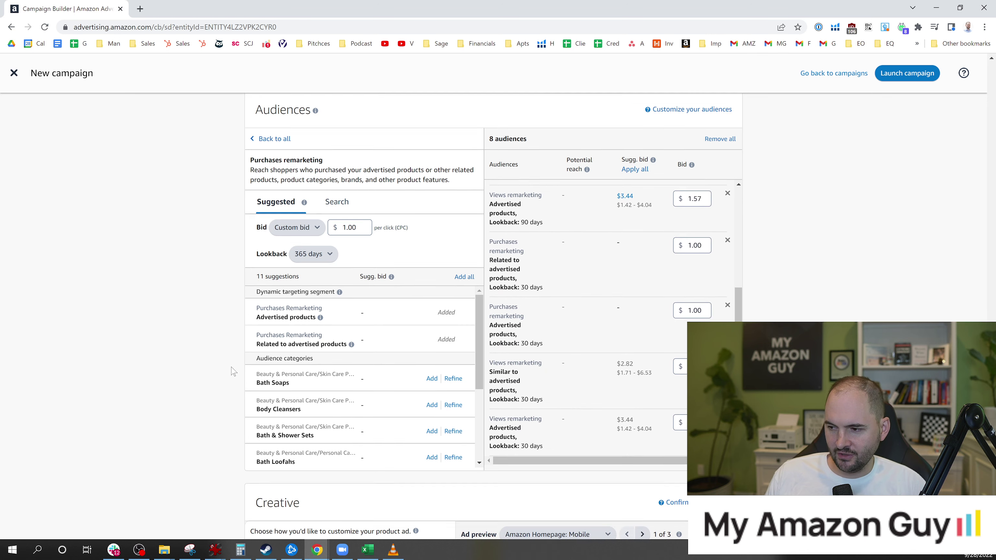
{"action": "scroll", "coordinate": [345, 355], "scroll_direction": "up", "scroll_amount": 4}
- Go back to all audience types and search Amazon audiences for 'men'
{"action": "mouse_move", "coordinate": [303, 258]}
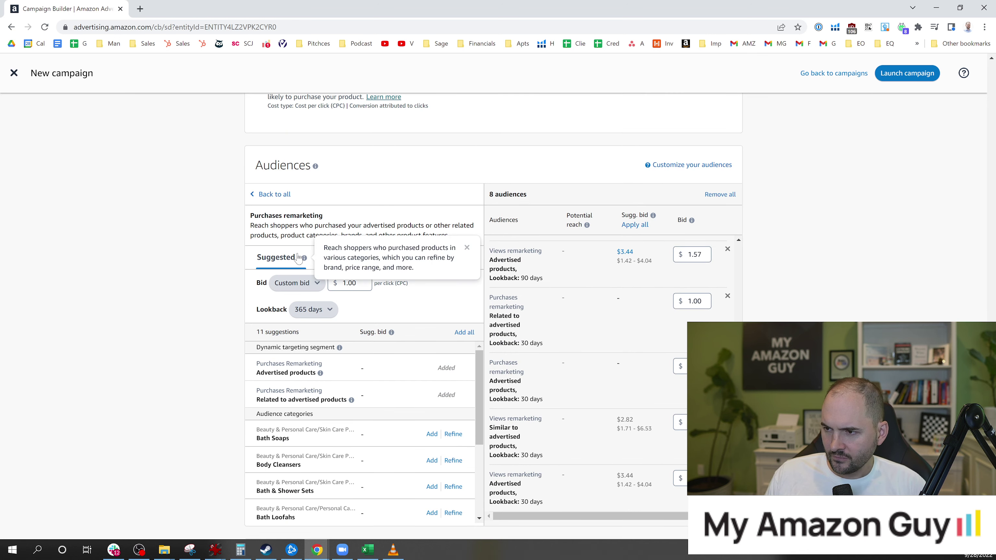
{"action": "left_click", "coordinate": [274, 194]}
{"action": "scroll", "coordinate": [308, 314], "scroll_direction": "down", "scroll_amount": 1}
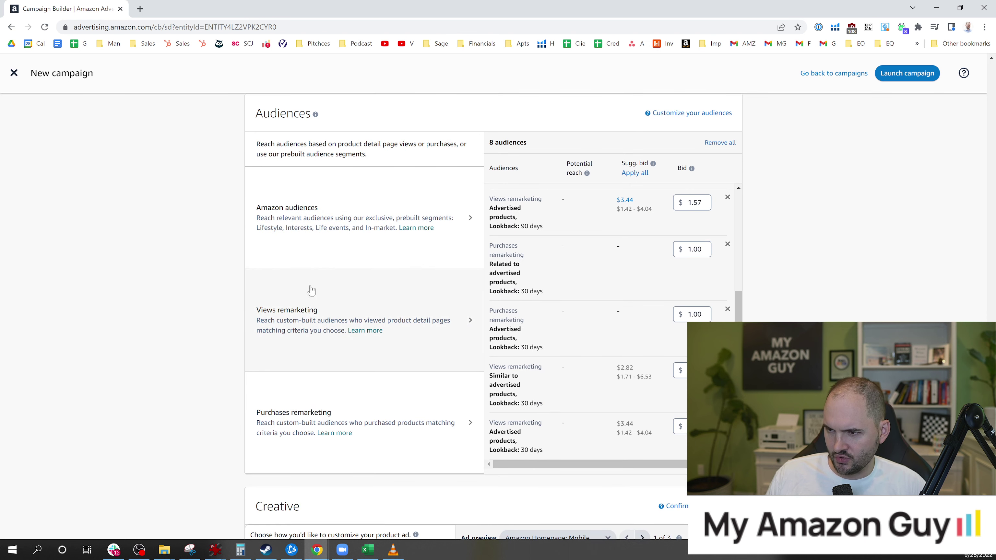
{"action": "scroll", "coordinate": [311, 290], "scroll_direction": "up", "scroll_amount": 1}
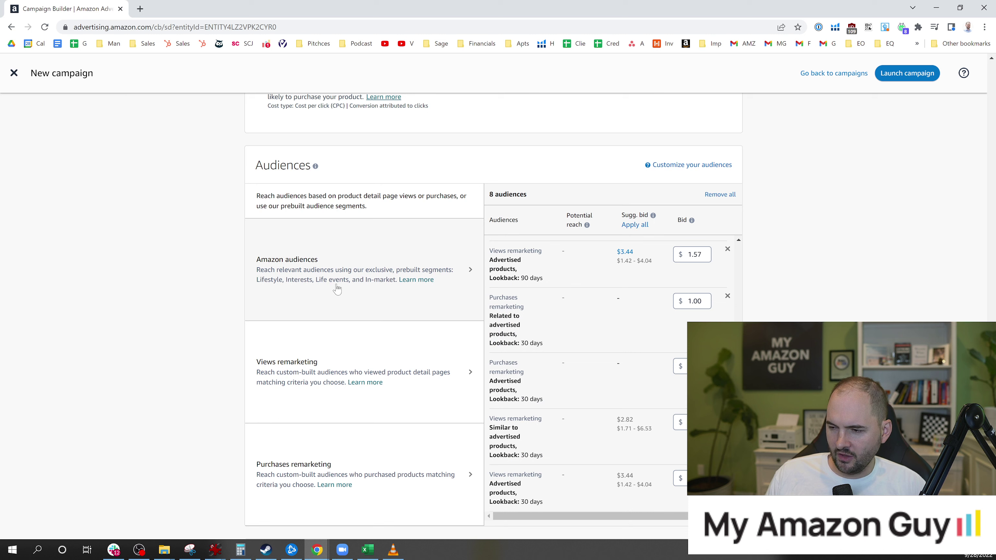
{"action": "left_click", "coordinate": [321, 279]}
{"action": "left_click", "coordinate": [320, 286]}
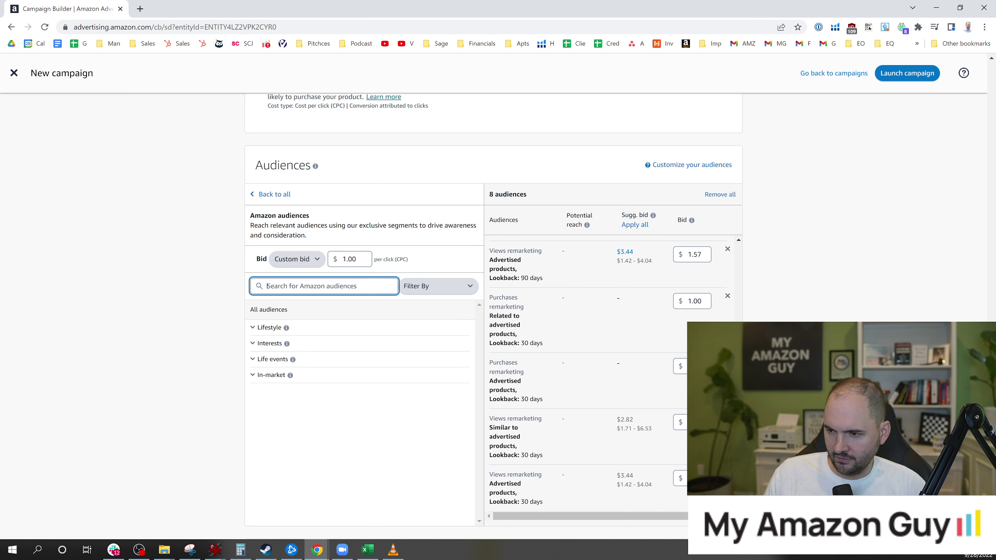
{"action": "type", "text": "m"}
{"action": "key", "text": "BackSpace"}
{"action": "type", "text": "men"}
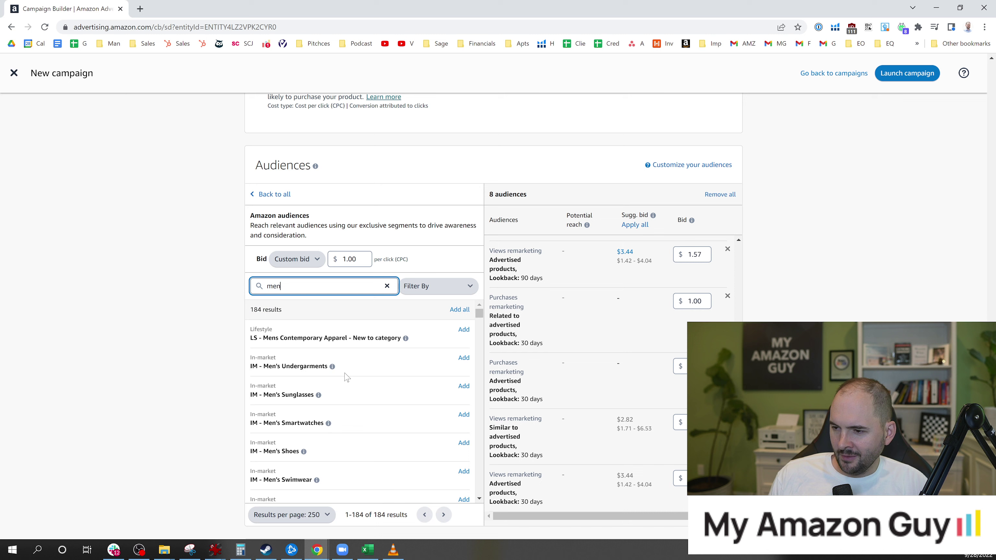
- Add the IM - Men's Undergarments audience with a 1.03 bid
{"action": "left_click", "coordinate": [465, 358]}
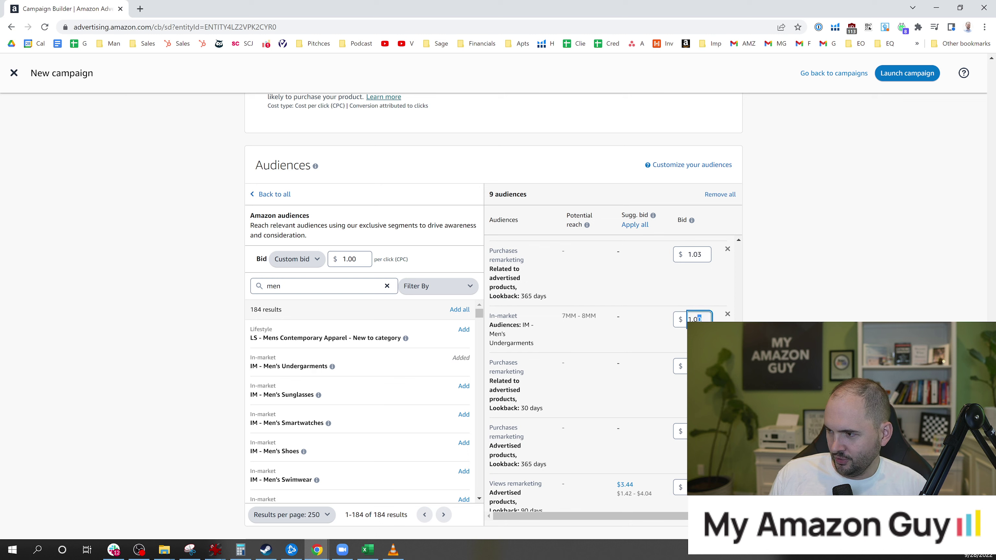
{"action": "left_click", "coordinate": [696, 319]}
{"action": "key", "text": "BackSpace"}
{"action": "key", "text": "BackSpace"}
{"action": "key", "text": "BackSpace"}
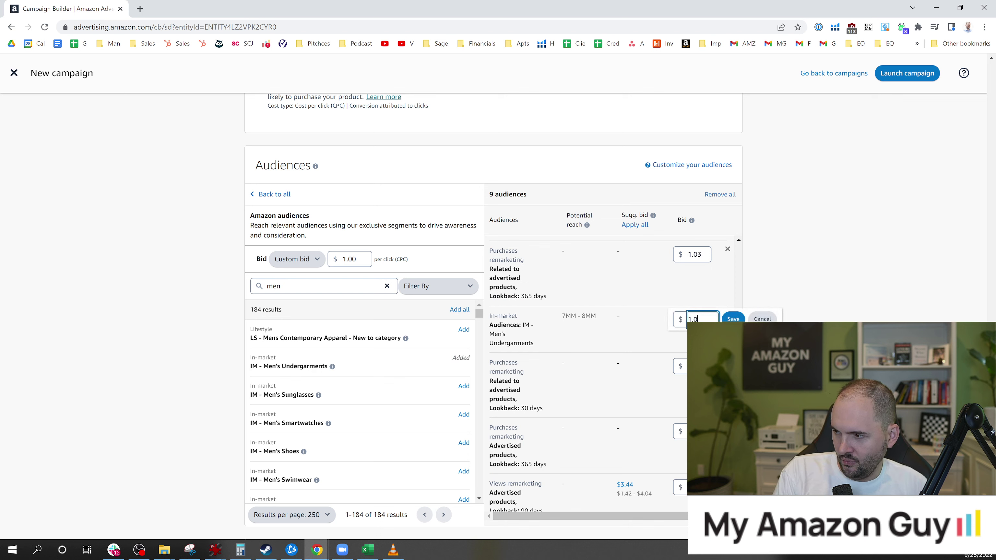
{"action": "type", "text": ".03"}
{"action": "left_click", "coordinate": [732, 319]}
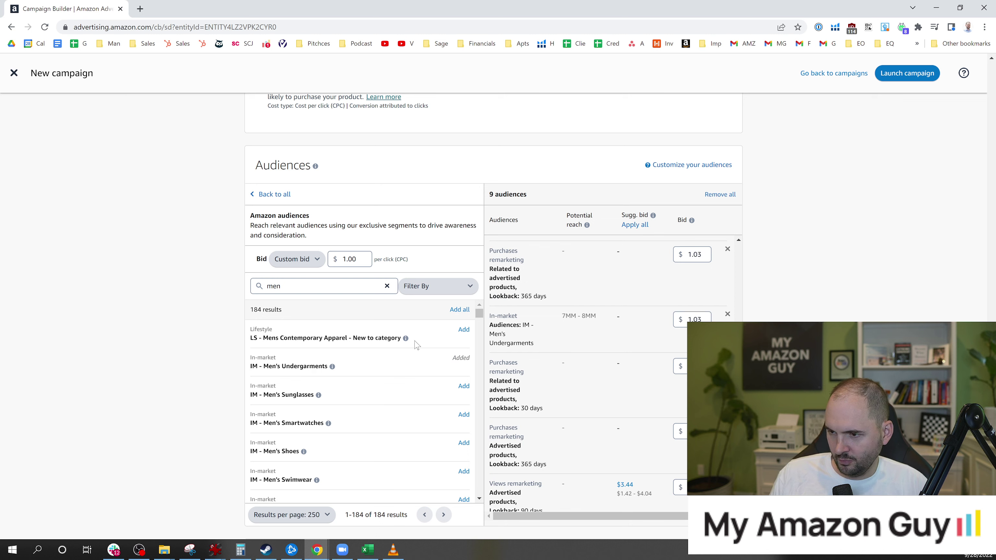
- Add the Men's Boxers, Dress Shirts, Men's Grooming and Men's Cologne audiences
{"action": "scroll", "coordinate": [417, 345], "scroll_direction": "down", "scroll_amount": 4}
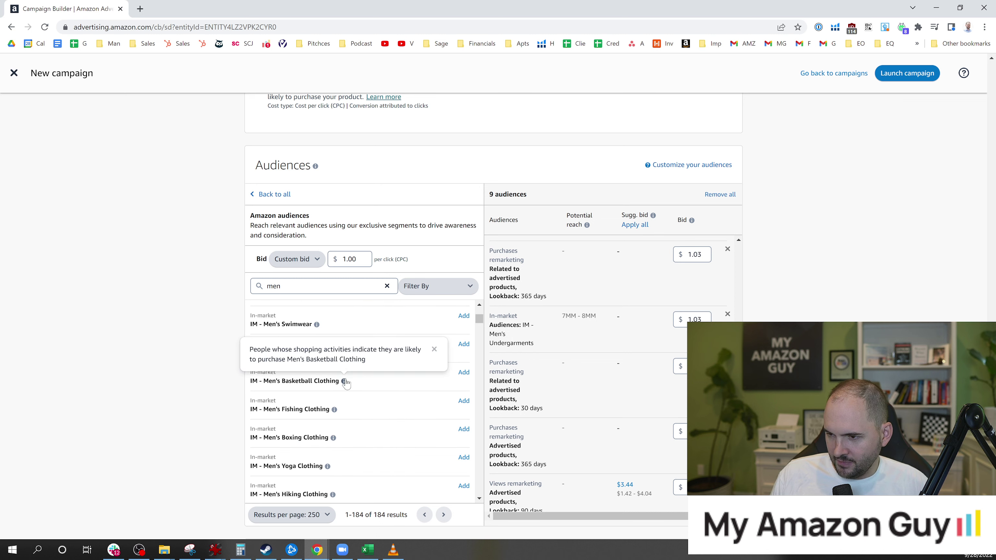
{"action": "right_click", "coordinate": [346, 383]}
{"action": "left_click", "coordinate": [204, 379]}
{"action": "scroll", "coordinate": [332, 393], "scroll_direction": "down", "scroll_amount": 3}
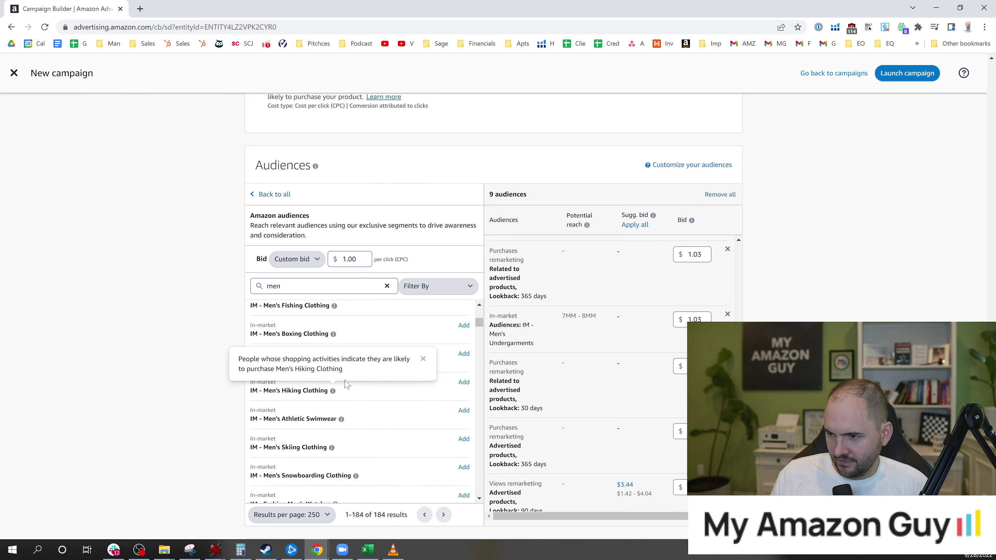
{"action": "scroll", "coordinate": [367, 410], "scroll_direction": "down", "scroll_amount": 3}
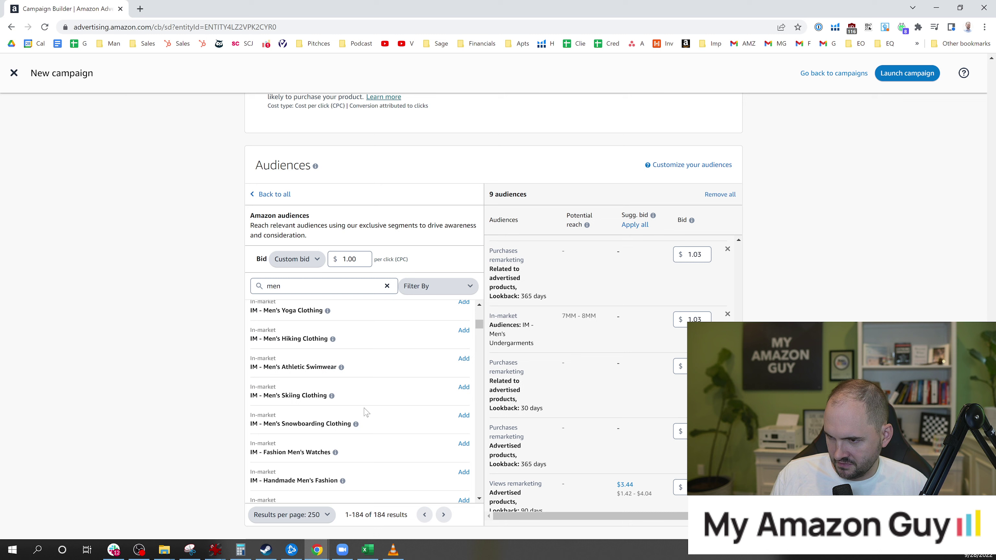
{"action": "scroll", "coordinate": [367, 409], "scroll_direction": "down", "scroll_amount": 5}
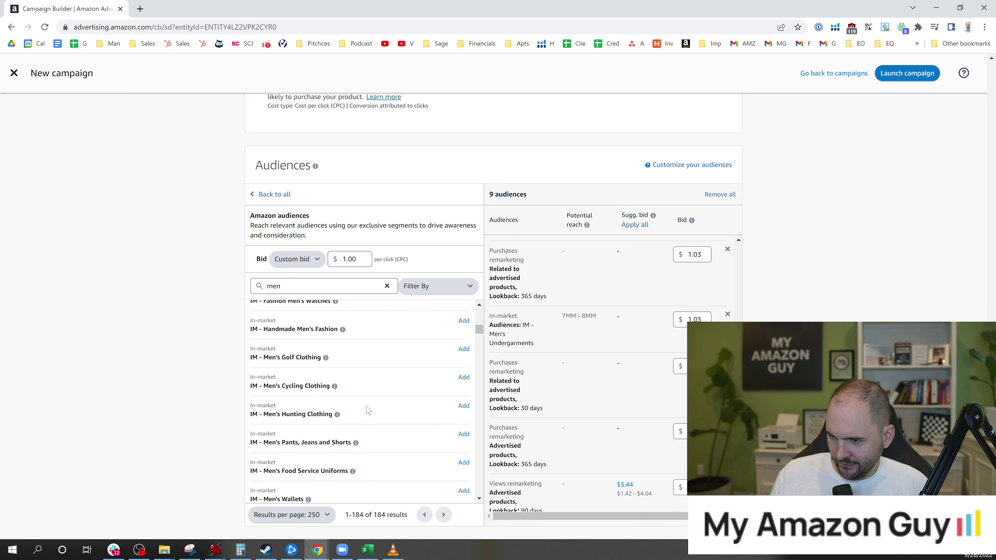
{"action": "scroll", "coordinate": [368, 409], "scroll_direction": "down", "scroll_amount": 1}
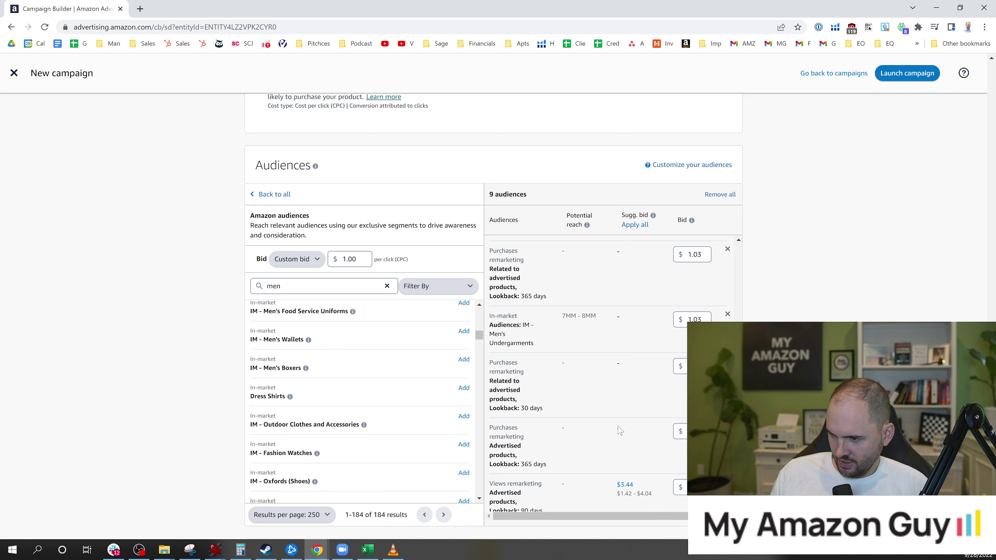
{"action": "left_click", "coordinate": [463, 364]}
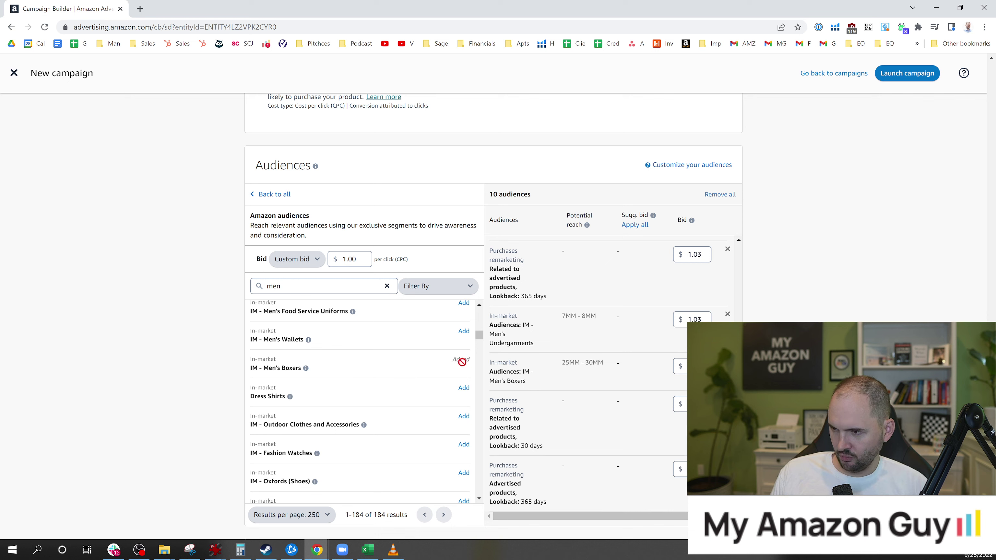
{"action": "scroll", "coordinate": [407, 413], "scroll_direction": "down", "scroll_amount": 2}
{"action": "scroll", "coordinate": [394, 414], "scroll_direction": "up", "scroll_amount": 3}
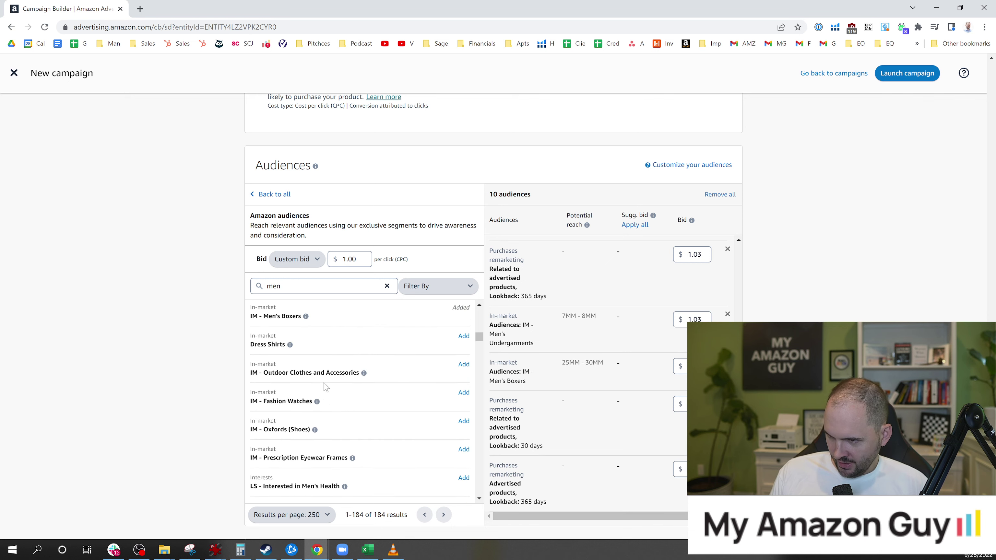
{"action": "left_click", "coordinate": [464, 341]}
{"action": "left_click_drag", "start_coordinate": [479, 337], "coordinate": [479, 358]}
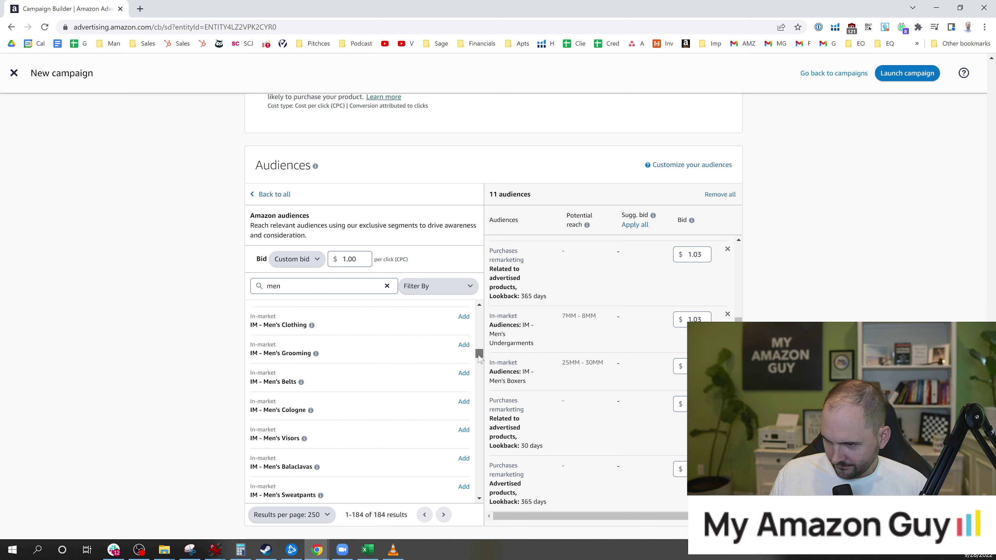
{"action": "left_click", "coordinate": [463, 331]}
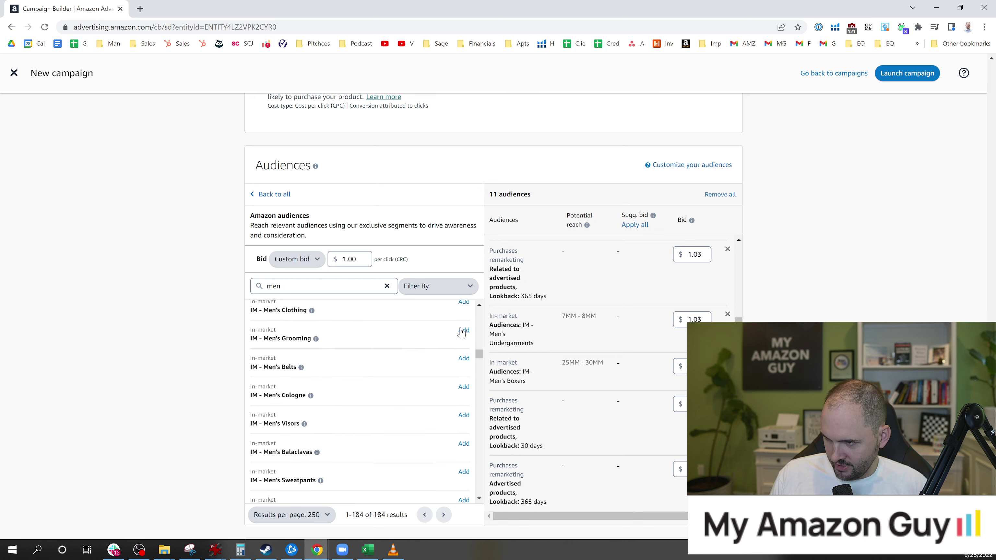
{"action": "left_click_drag", "start_coordinate": [479, 353], "coordinate": [479, 363]}
{"action": "left_click", "coordinate": [465, 364]}
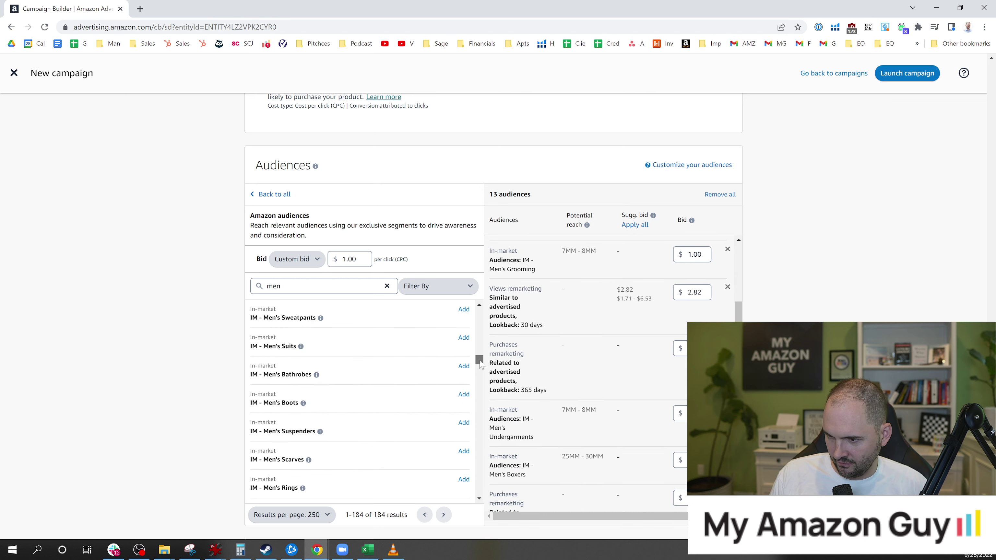
- Open the Age of Sage store's Macho Soap Bar page in a new tab, then return to Campaign Builder
{"action": "left_click", "coordinate": [140, 9]}
{"action": "type", "text": "amazon.com/ageofsage"}
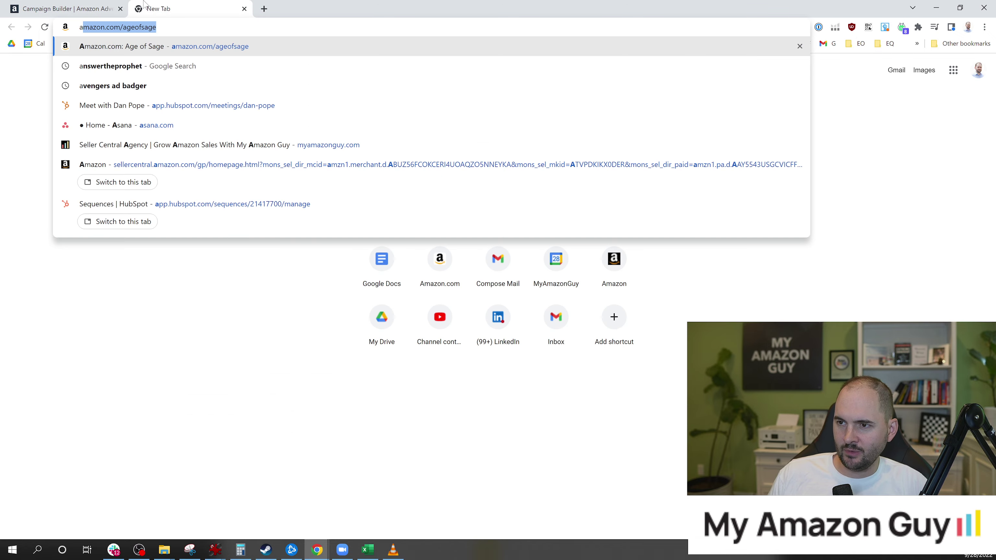
{"action": "key", "text": "Return"}
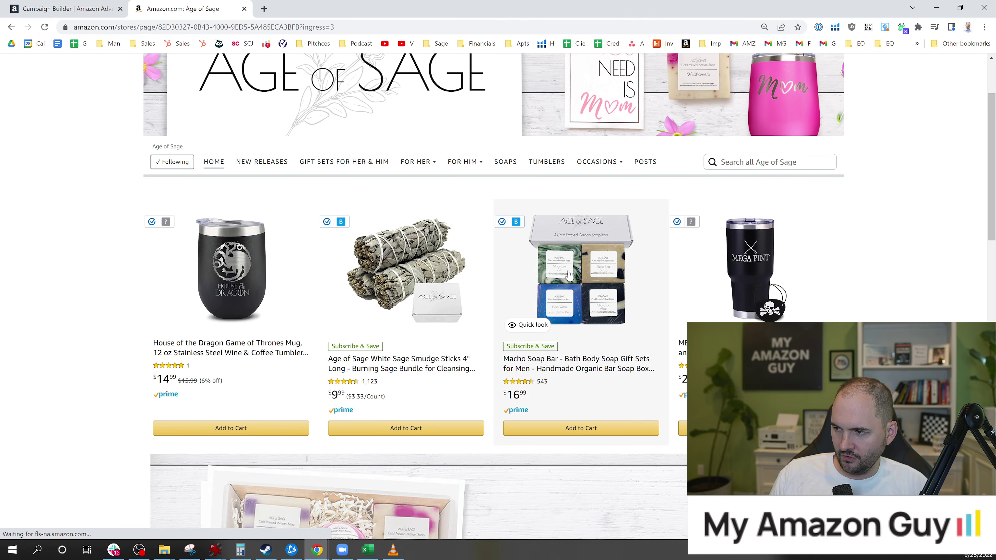
{"action": "left_click", "coordinate": [534, 287]}
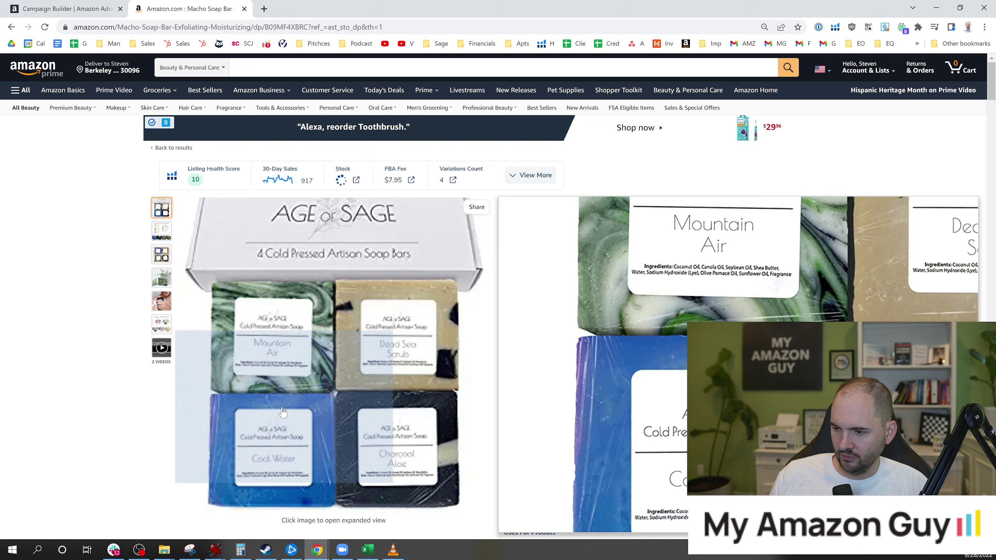
{"action": "left_click", "coordinate": [59, 5]}
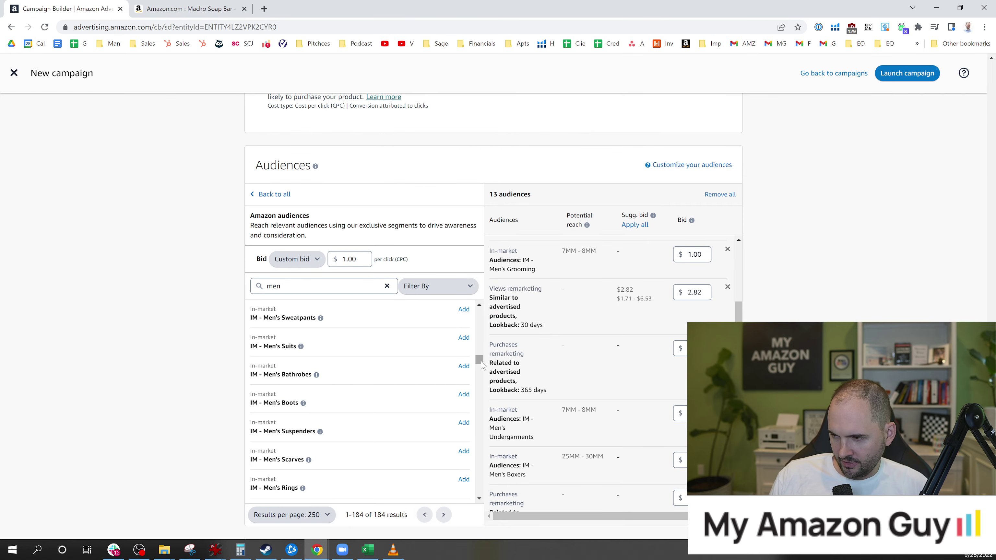
- Search audiences for 'men soap' and add the IM - Bath Soaps audience
{"action": "scroll", "coordinate": [485, 365], "scroll_direction": "down", "scroll_amount": 1}
{"action": "left_click_drag", "start_coordinate": [483, 364], "coordinate": [485, 455]}
{"action": "scroll", "coordinate": [476, 441], "scroll_direction": "down", "scroll_amount": 1}
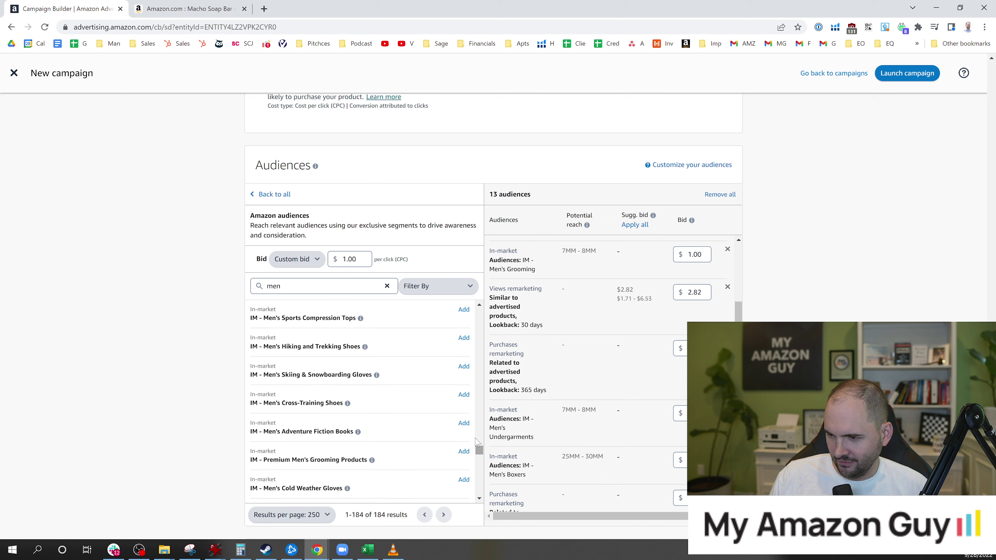
{"action": "left_click", "coordinate": [292, 286]}
{"action": "key", "text": "Return"}
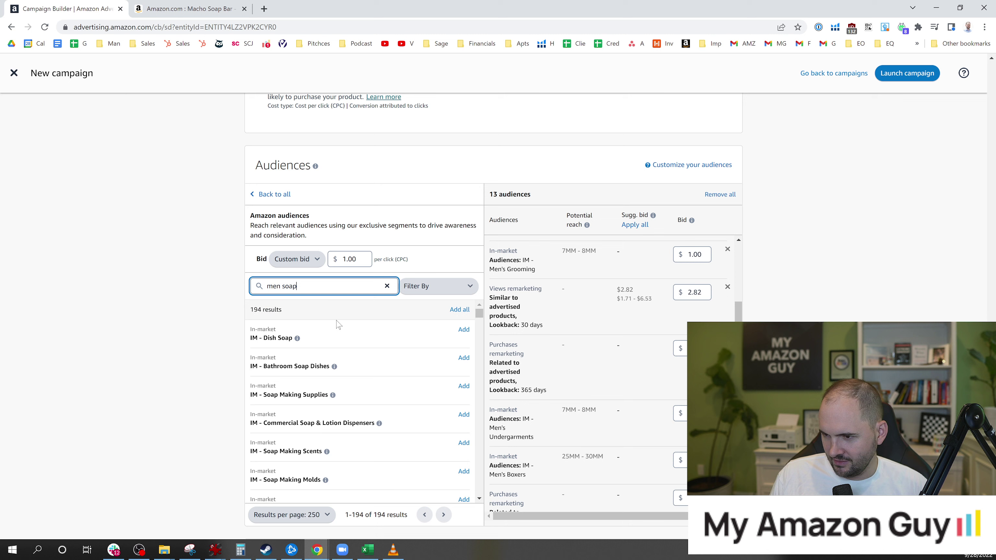
{"action": "scroll", "coordinate": [356, 373], "scroll_direction": "down", "scroll_amount": 1}
{"action": "scroll", "coordinate": [378, 366], "scroll_direction": "down", "scroll_amount": 1}
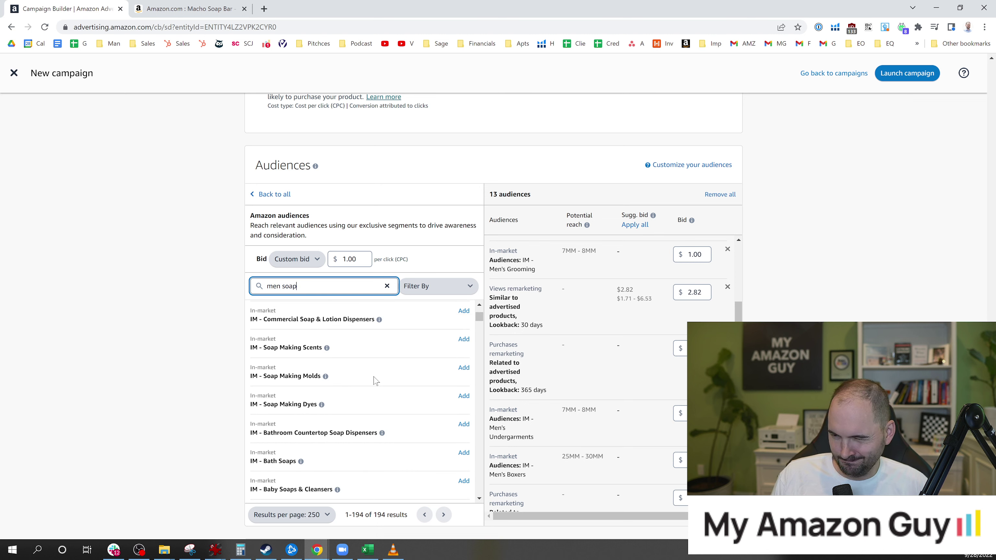
{"action": "scroll", "coordinate": [376, 369], "scroll_direction": "down", "scroll_amount": 2}
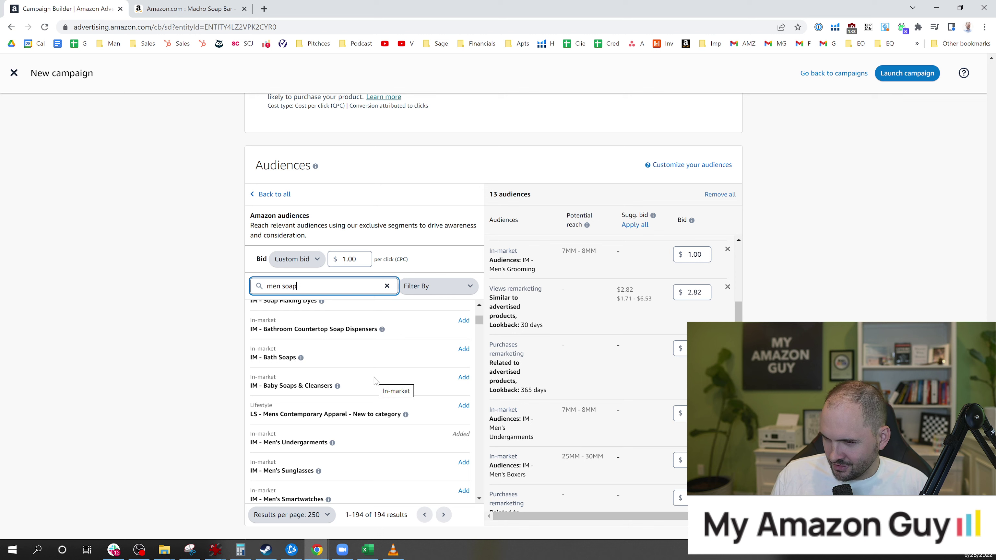
{"action": "left_click", "coordinate": [463, 353]}
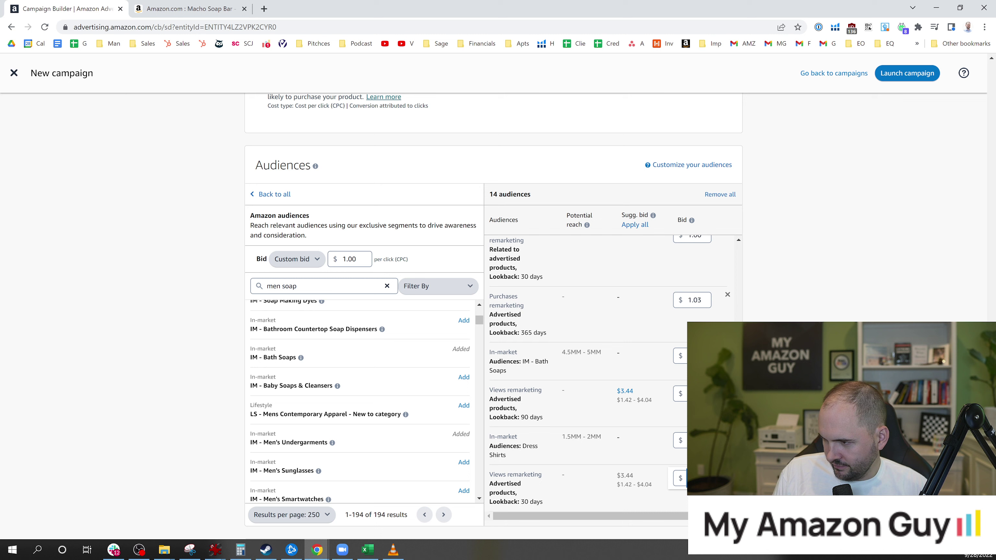
- Change the Men's Boxers audience bid to $1.03
{"action": "scroll", "coordinate": [665, 408], "scroll_direction": "up", "scroll_amount": 5}
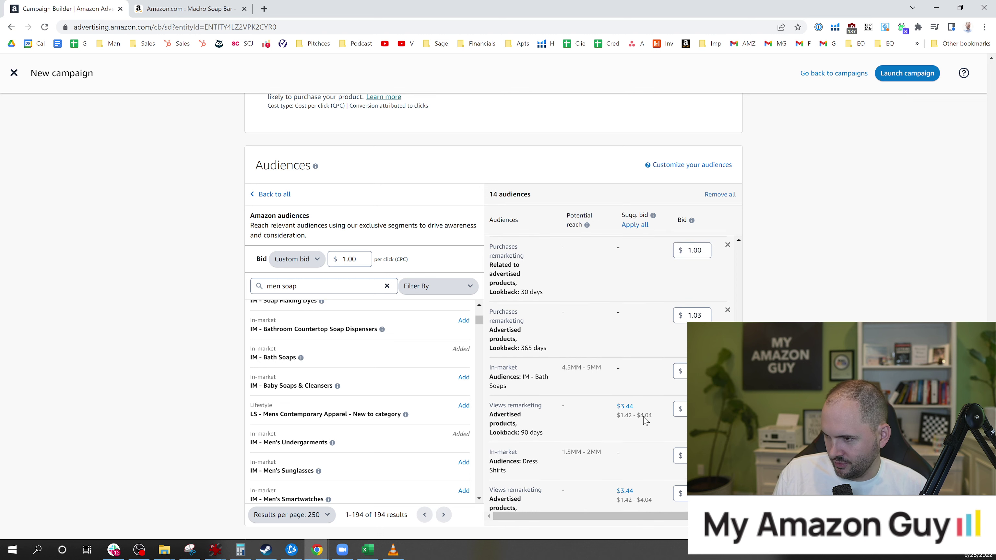
{"action": "scroll", "coordinate": [671, 417], "scroll_direction": "down", "scroll_amount": 3}
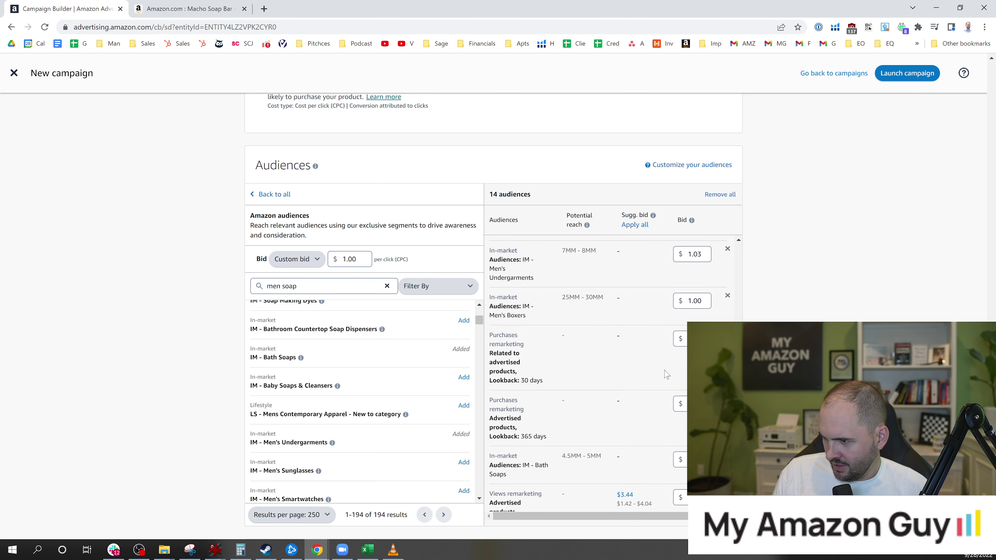
{"action": "left_click", "coordinate": [695, 301]}
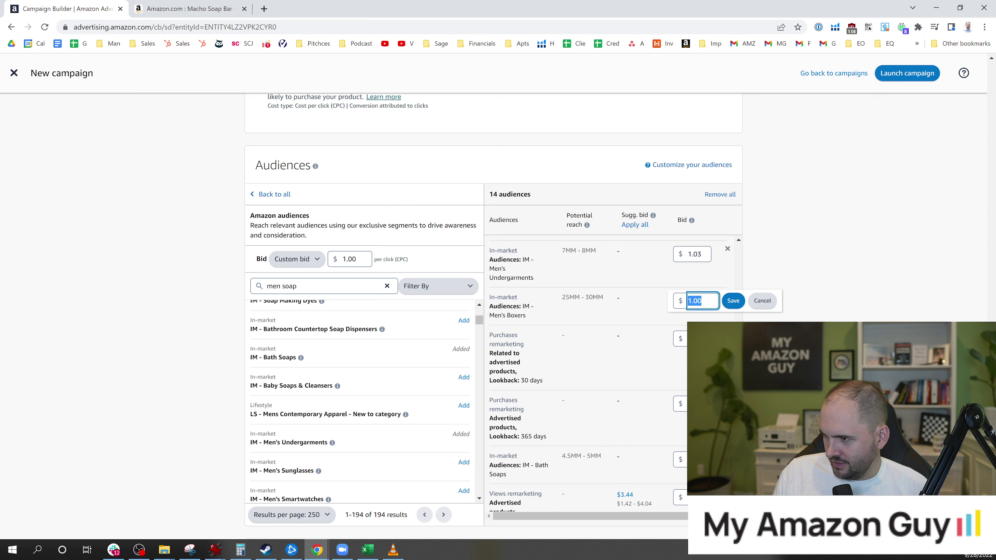
{"action": "type", "text": "3"}
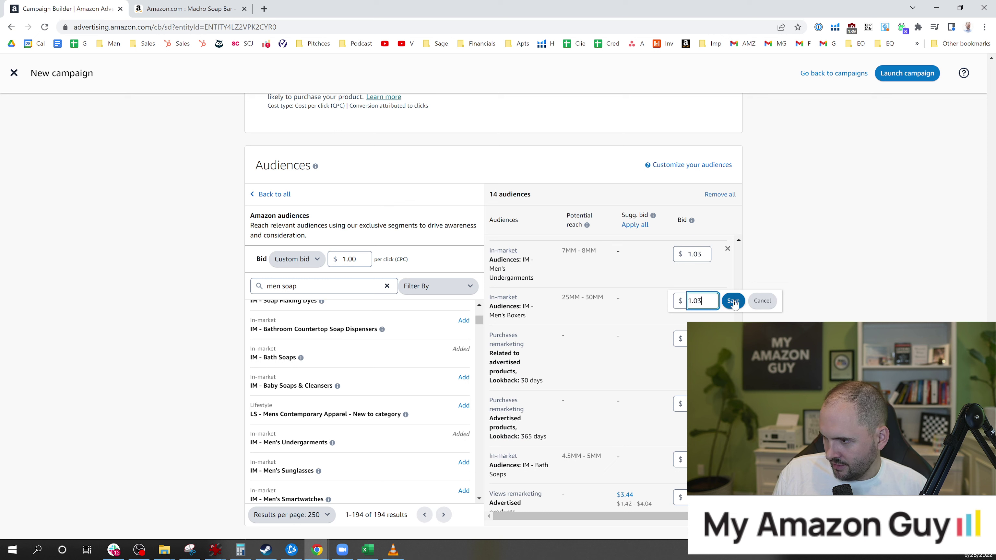
{"action": "left_click", "coordinate": [733, 301]}
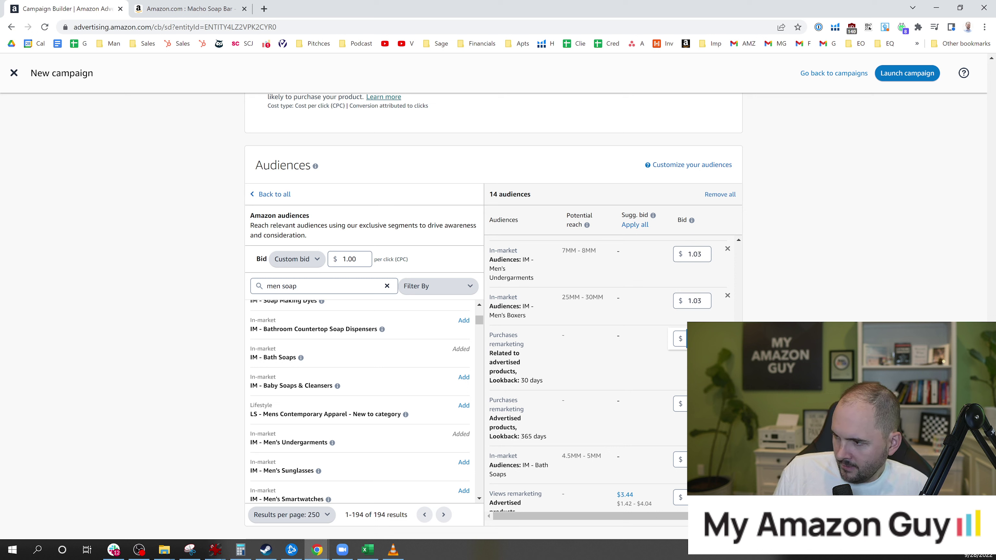
- Add the IM - Handmade Men's Fashion audience, bringing the list to 15
{"action": "scroll", "coordinate": [608, 372], "scroll_direction": "down", "scroll_amount": 3}
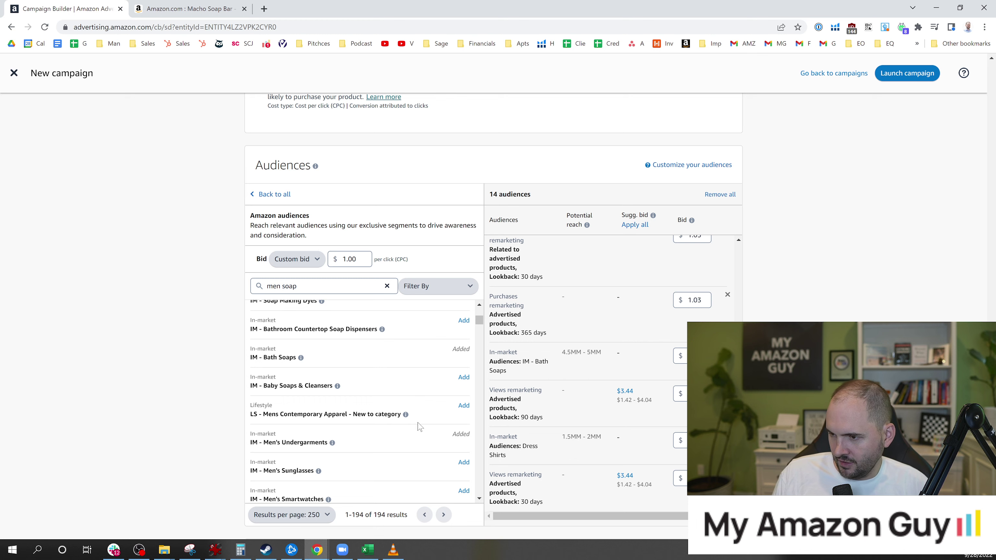
{"action": "scroll", "coordinate": [419, 427], "scroll_direction": "down", "scroll_amount": 8}
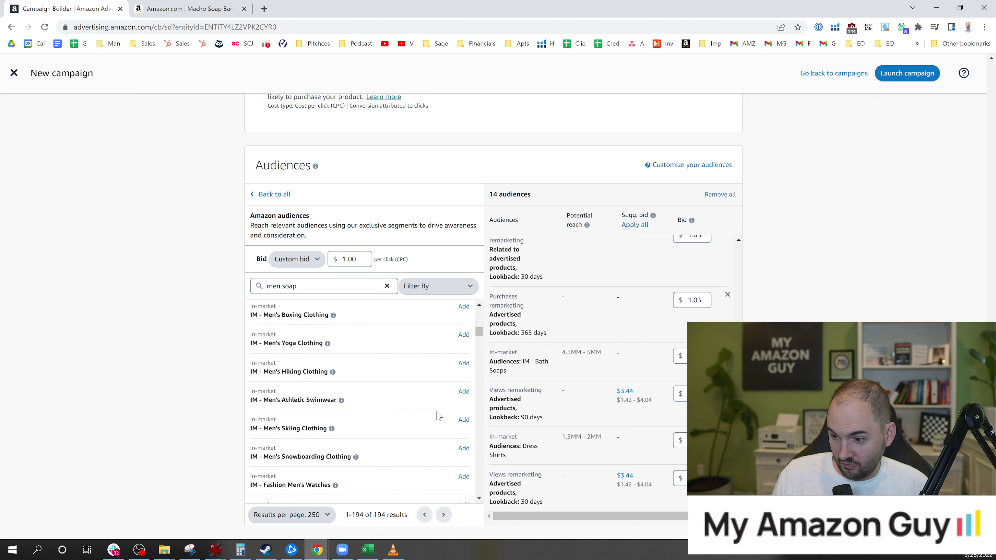
{"action": "scroll", "coordinate": [438, 416], "scroll_direction": "down", "scroll_amount": 6}
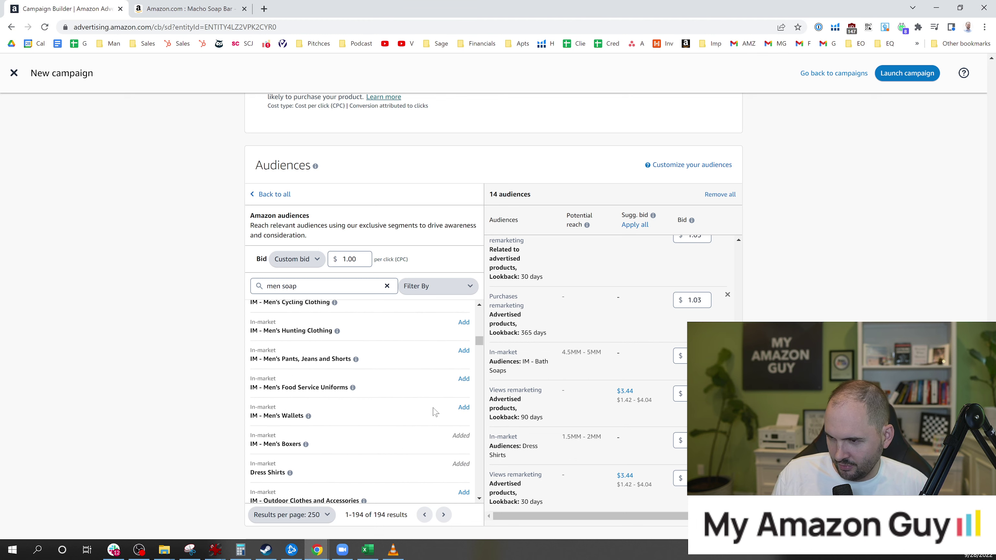
{"action": "scroll", "coordinate": [435, 412], "scroll_direction": "up", "scroll_amount": 3}
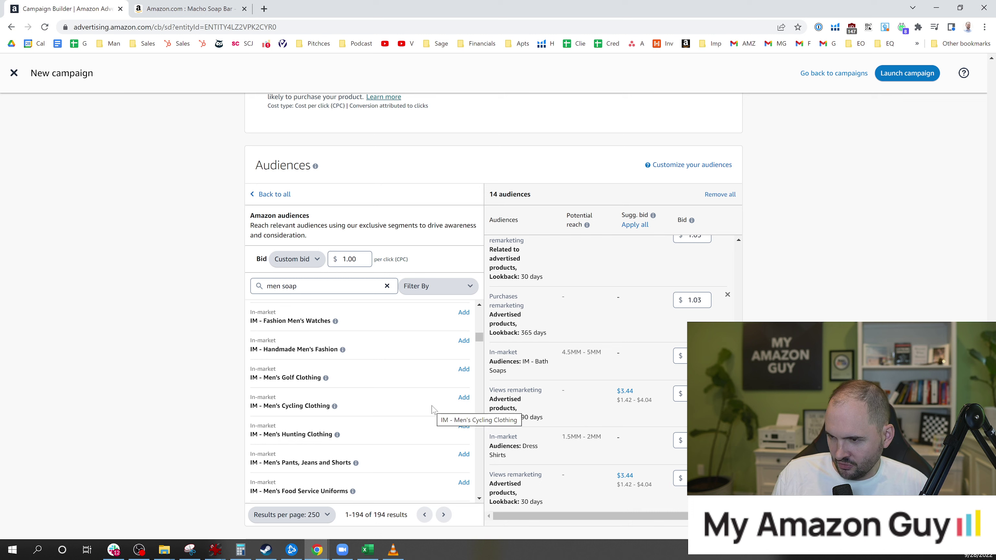
{"action": "scroll", "coordinate": [433, 410], "scroll_direction": "up", "scroll_amount": 2}
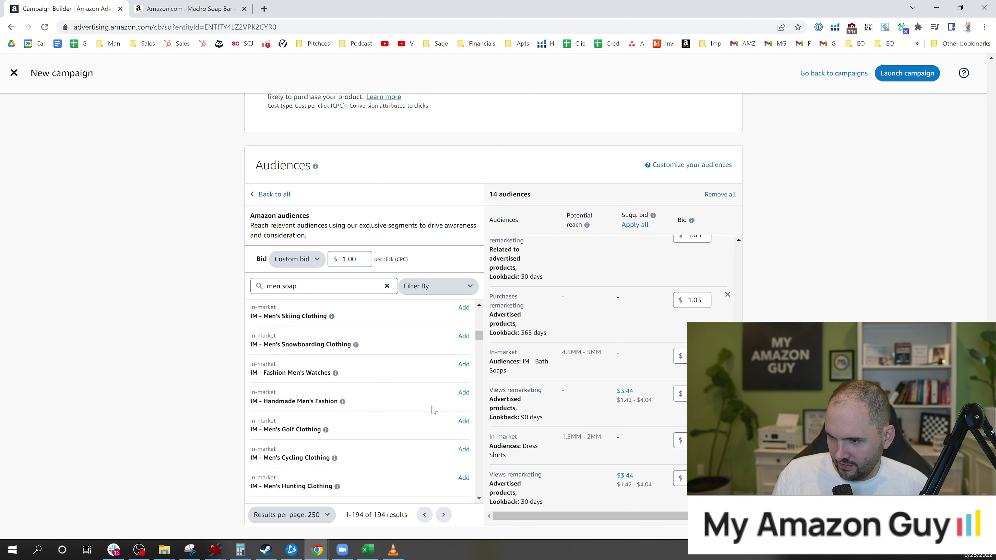
{"action": "left_click", "coordinate": [464, 392]}
{"action": "scroll", "coordinate": [618, 403], "scroll_direction": "down", "scroll_amount": 1}
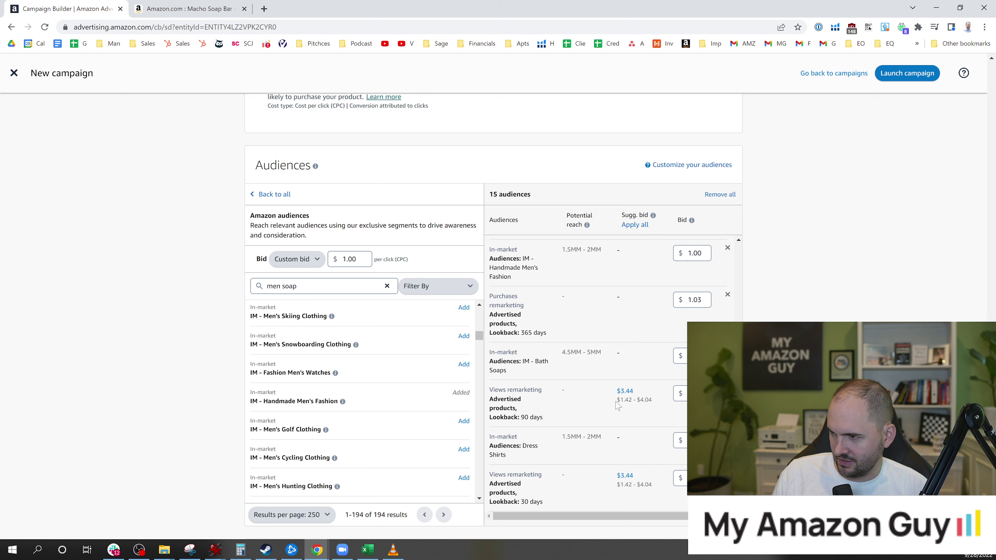
{"action": "scroll", "coordinate": [610, 439], "scroll_direction": "up", "scroll_amount": 5}
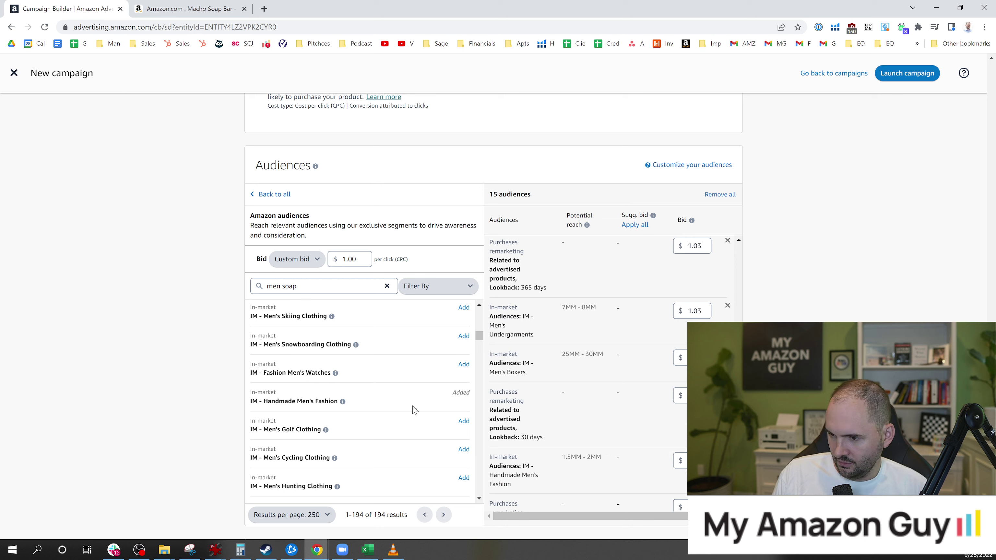
{"action": "scroll", "coordinate": [414, 410], "scroll_direction": "down", "scroll_amount": 8}
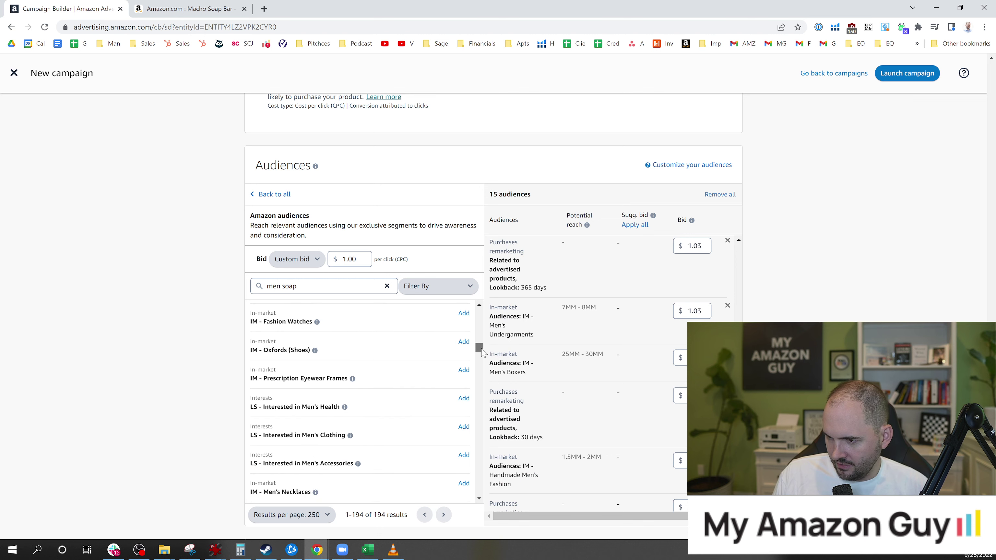
{"action": "left_click_drag", "start_coordinate": [478, 345], "coordinate": [491, 498]}
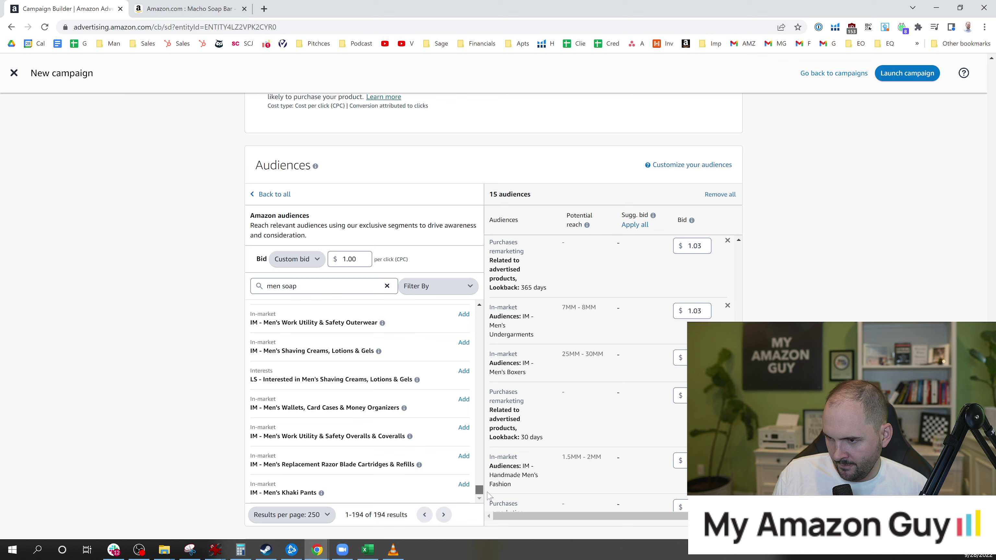
{"action": "scroll", "coordinate": [212, 405], "scroll_direction": "down", "scroll_amount": 5}
{"action": "scroll", "coordinate": [212, 406], "scroll_direction": "down", "scroll_amount": 5}
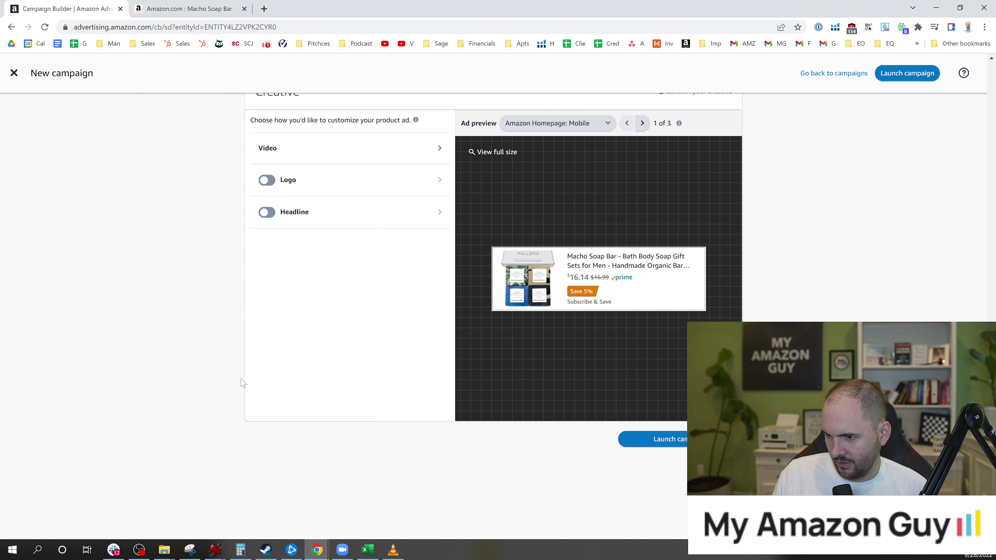
{"action": "scroll", "coordinate": [302, 323], "scroll_direction": "up", "scroll_amount": 3}
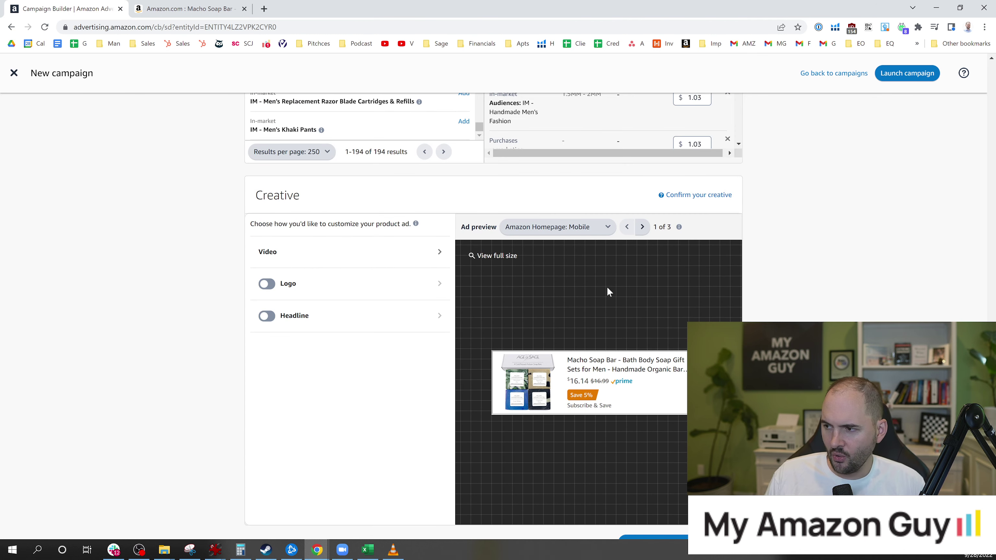
{"action": "left_click", "coordinate": [563, 234]}
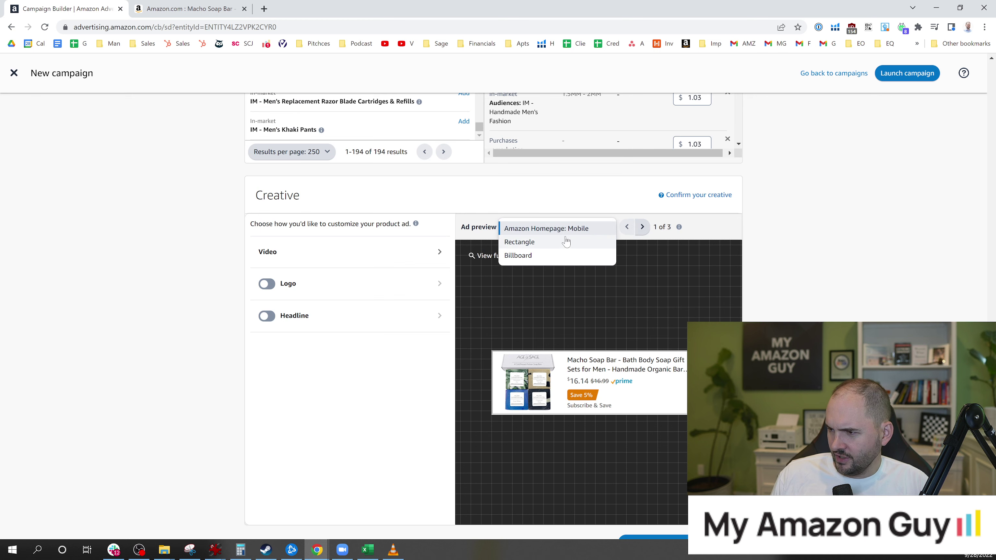
{"action": "left_click", "coordinate": [538, 244]}
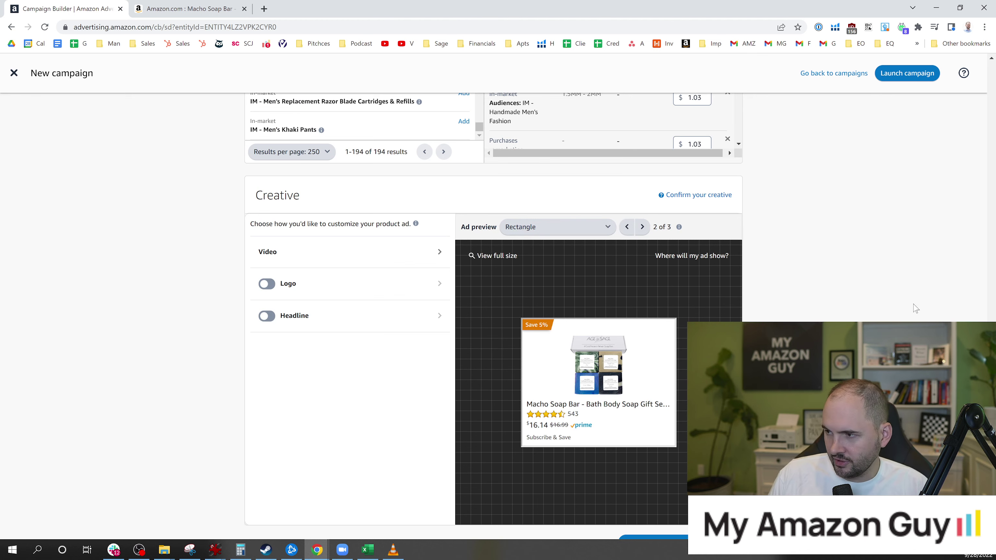
{"action": "scroll", "coordinate": [863, 235], "scroll_direction": "up", "scroll_amount": 10}
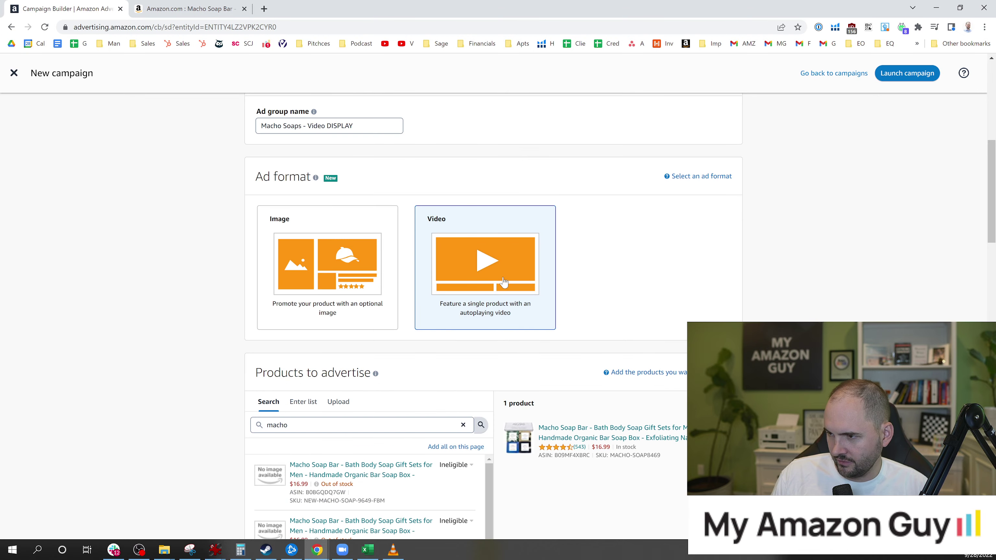
{"action": "left_click_drag", "start_coordinate": [992, 241], "coordinate": [987, 319]}
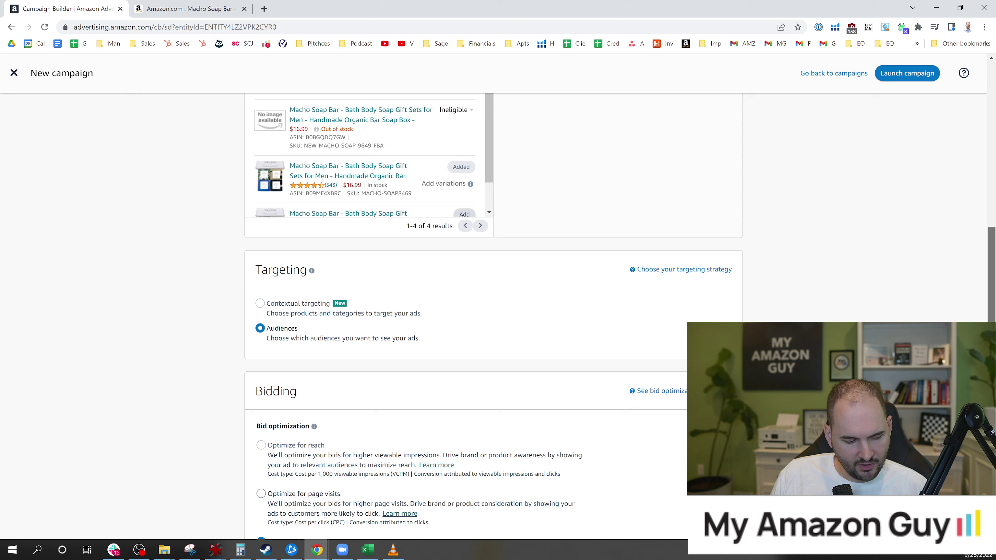
{"action": "scroll", "coordinate": [493, 317], "scroll_direction": "down", "scroll_amount": 4}
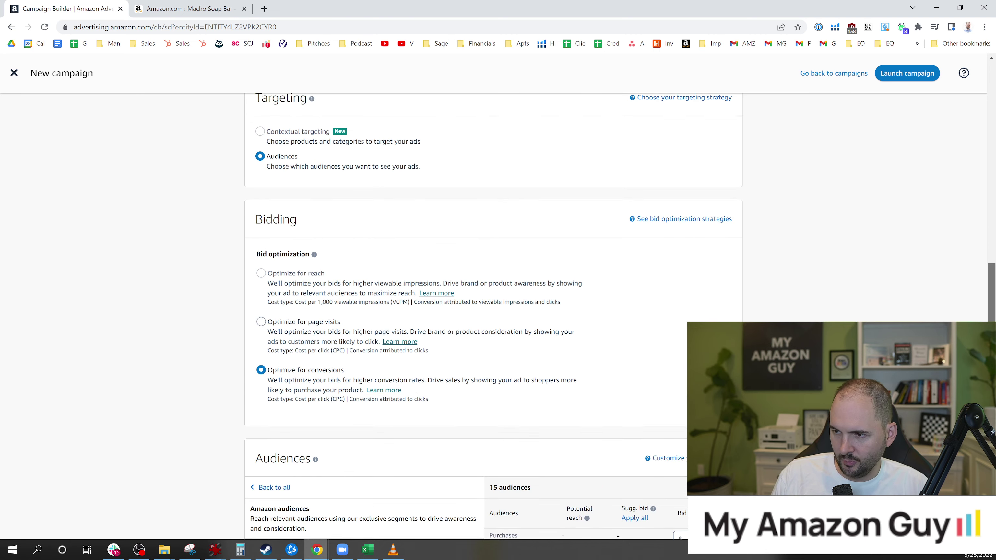
{"action": "scroll", "coordinate": [493, 317], "scroll_direction": "down", "scroll_amount": 6}
{"action": "scroll", "coordinate": [493, 317], "scroll_direction": "down", "scroll_amount": 10}
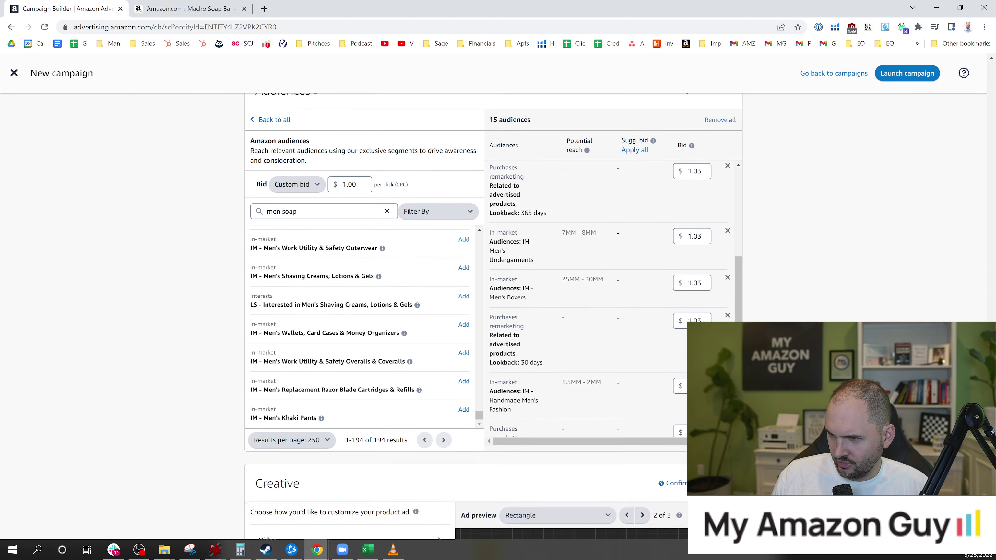
{"action": "scroll", "coordinate": [435, 417], "scroll_direction": "down", "scroll_amount": 2}
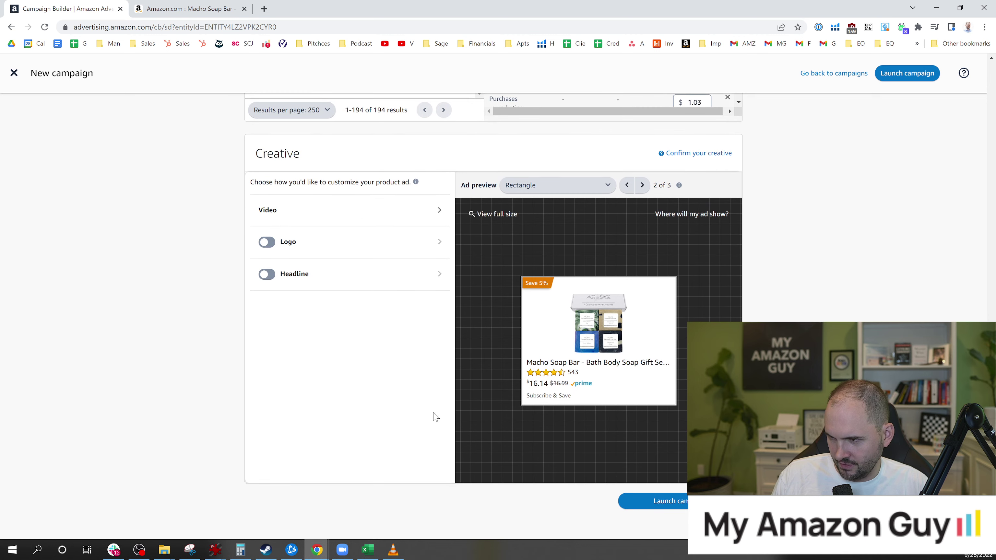
{"action": "scroll", "coordinate": [386, 333], "scroll_direction": "up", "scroll_amount": 4}
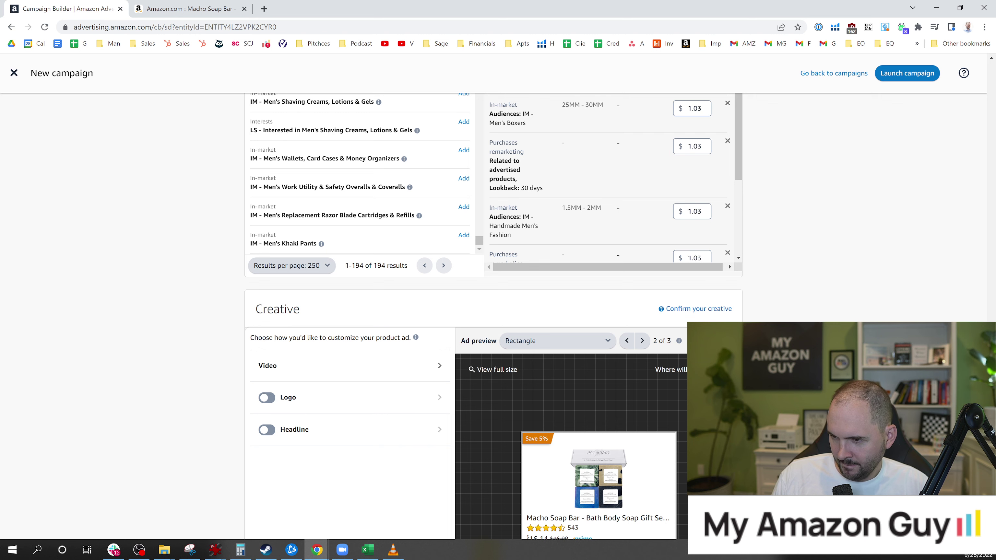
- Leave the creative's logo off and turn its headline on
{"action": "left_click", "coordinate": [266, 397]}
{"action": "scroll", "coordinate": [275, 411], "scroll_direction": "down", "scroll_amount": 3}
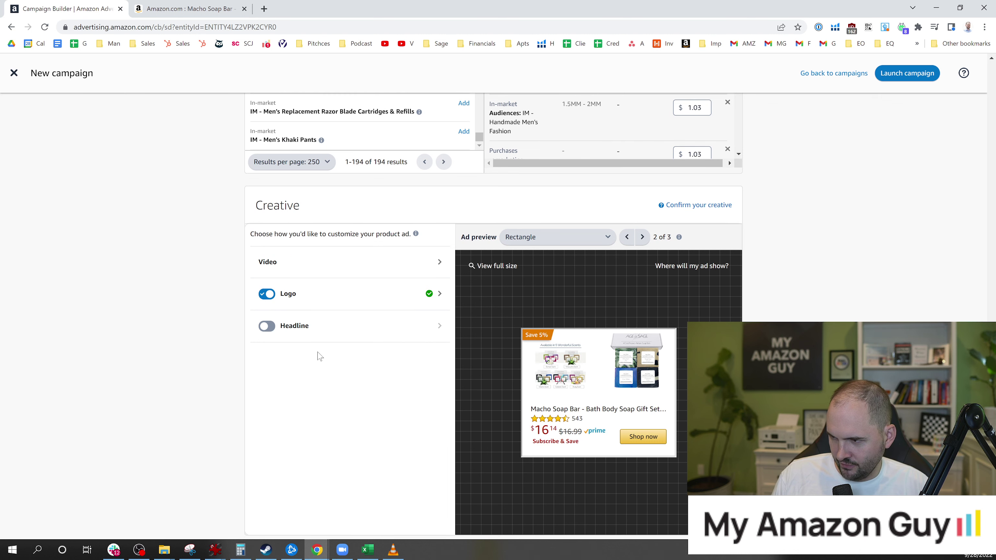
{"action": "left_click", "coordinate": [268, 295]}
{"action": "left_click", "coordinate": [266, 327]}
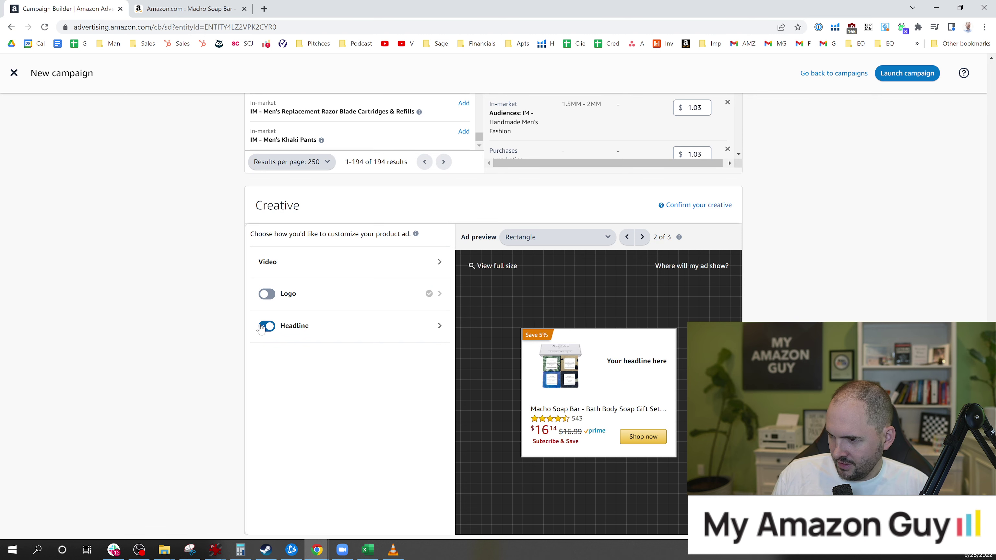
{"action": "scroll", "coordinate": [316, 353], "scroll_direction": "down", "scroll_amount": 3}
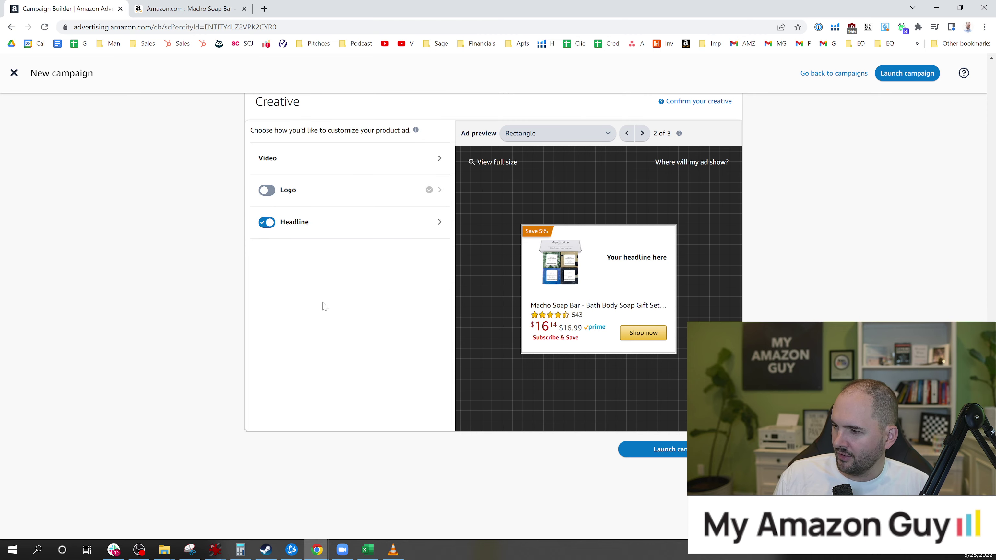
{"action": "scroll", "coordinate": [326, 307], "scroll_direction": "up", "scroll_amount": 1}
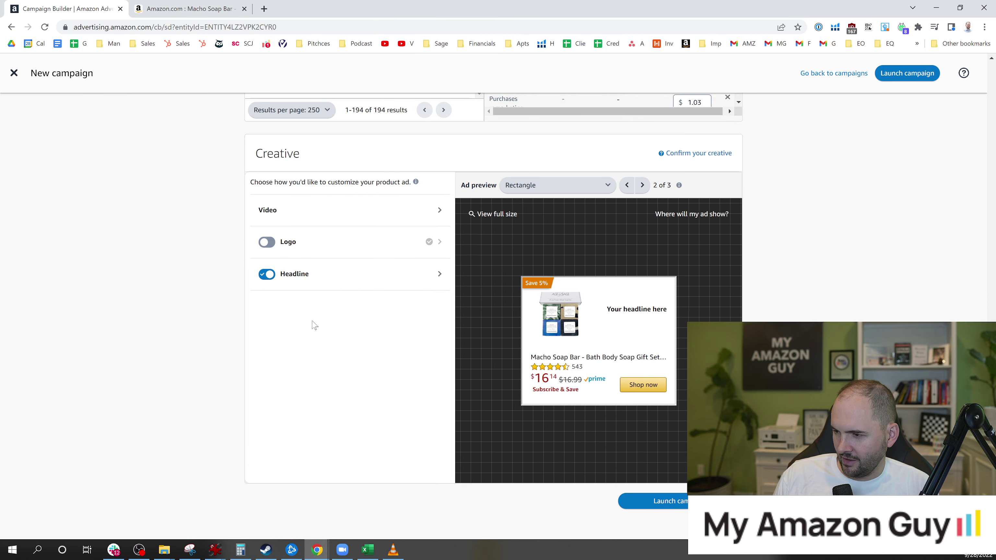
{"action": "scroll", "coordinate": [329, 323], "scroll_direction": "up", "scroll_amount": 1}
{"action": "left_click", "coordinate": [268, 325]}
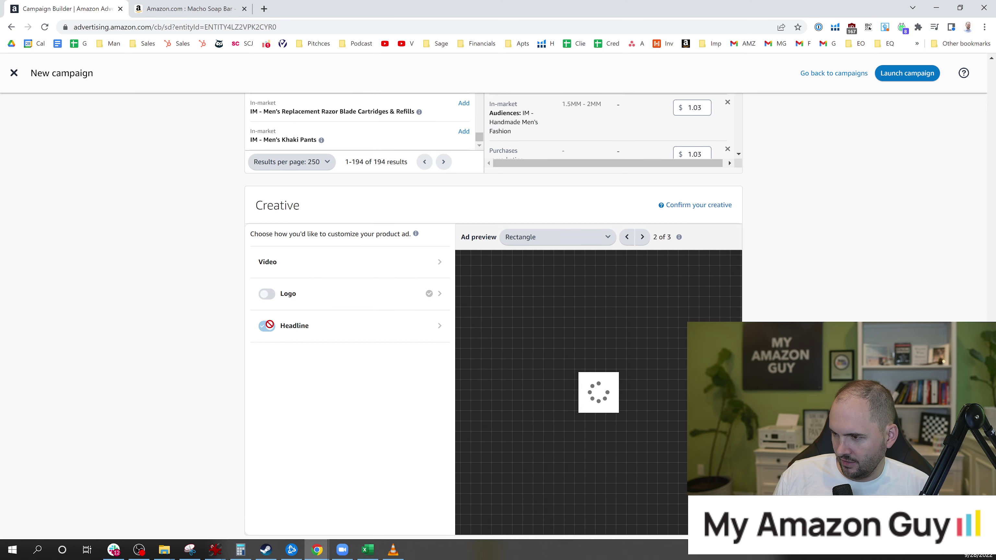
{"action": "left_click", "coordinate": [269, 326]}
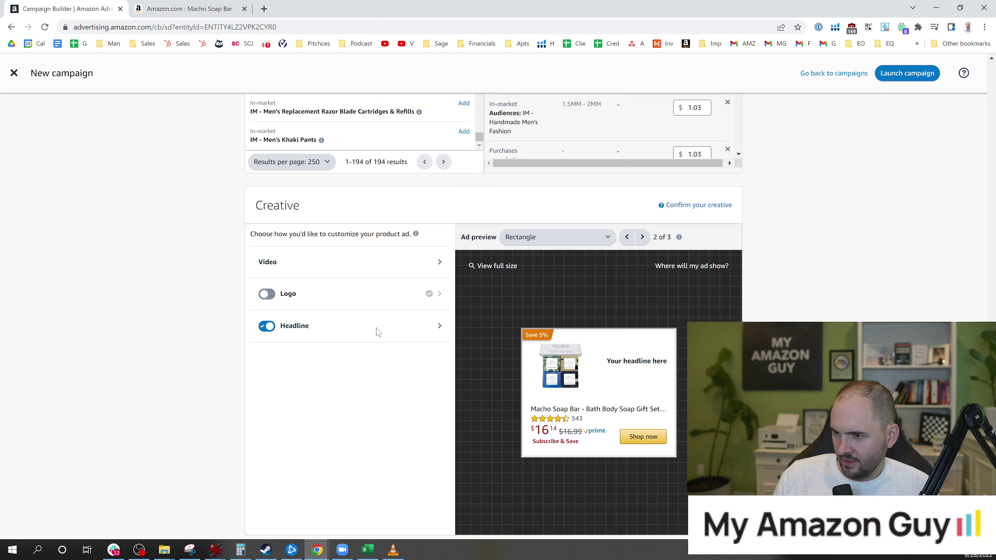
{"action": "scroll", "coordinate": [382, 342], "scroll_direction": "down", "scroll_amount": 3}
{"action": "scroll", "coordinate": [384, 352], "scroll_direction": "up", "scroll_amount": 2}
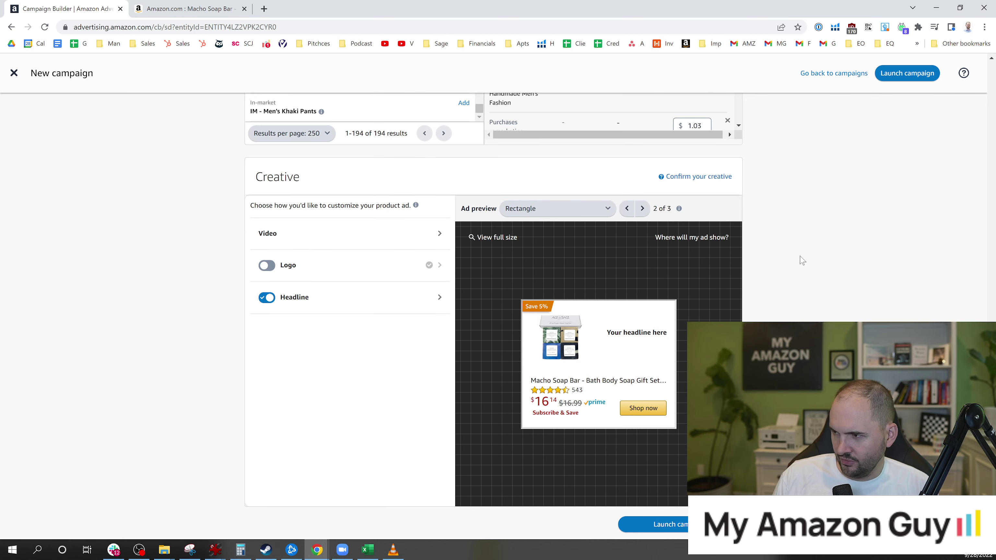
- Show the customizing-your-creative help and find 'video' on the page
{"action": "left_click", "coordinate": [692, 178]}
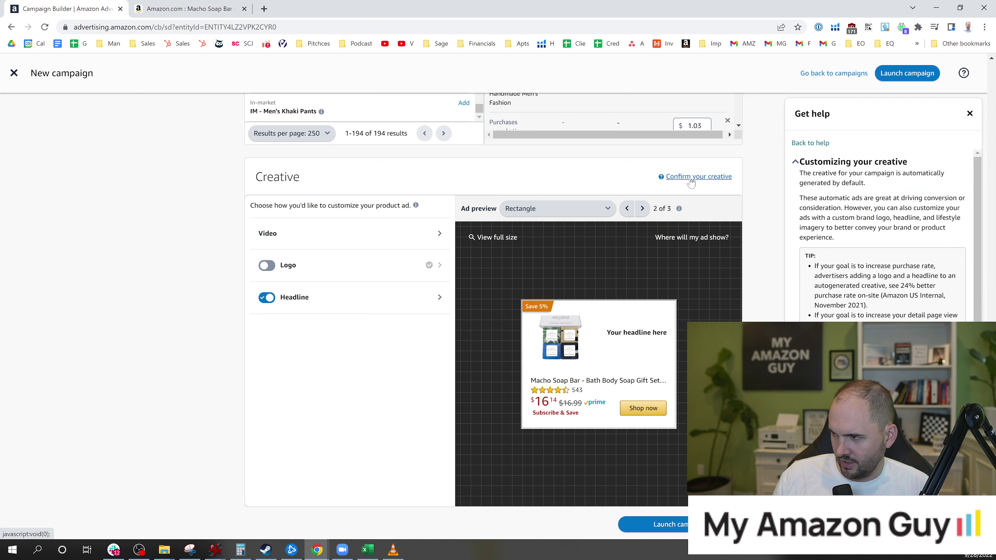
{"action": "key", "text": "ctrl+f"}
{"action": "type", "text": "video"}
{"action": "key", "text": "Return"}
{"action": "key", "text": "Return"}
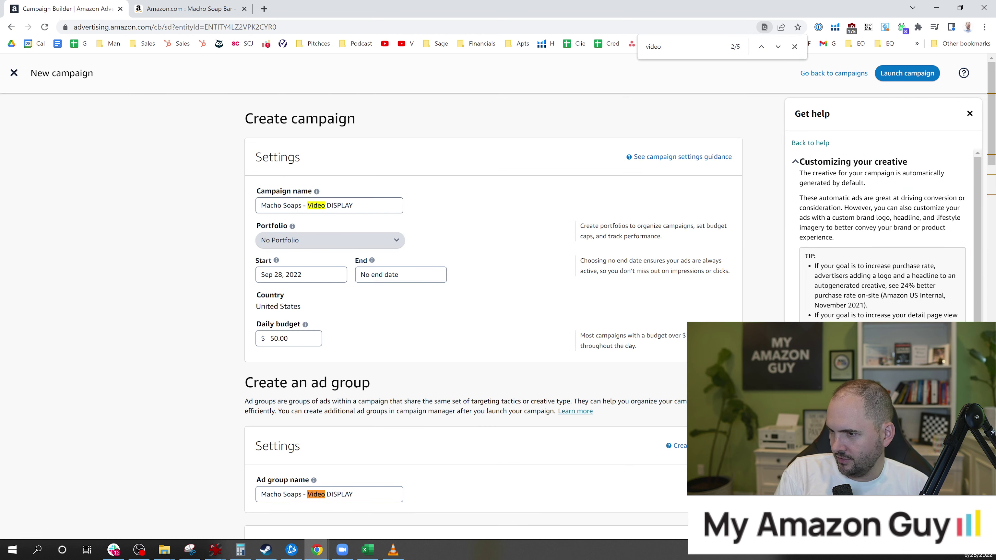
{"action": "key", "text": "Return"}
{"action": "key", "text": "Return"}
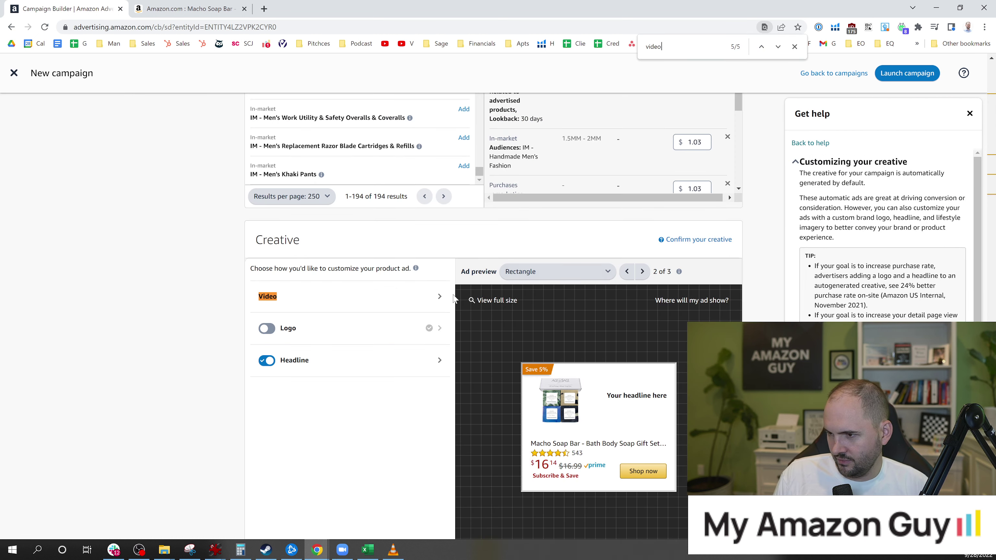
- Upload Age of Sage Macho Soap Pack.mp4 from Downloads as the creative's video
{"action": "left_click", "coordinate": [439, 297]}
{"action": "scroll", "coordinate": [440, 320], "scroll_direction": "down", "scroll_amount": 1}
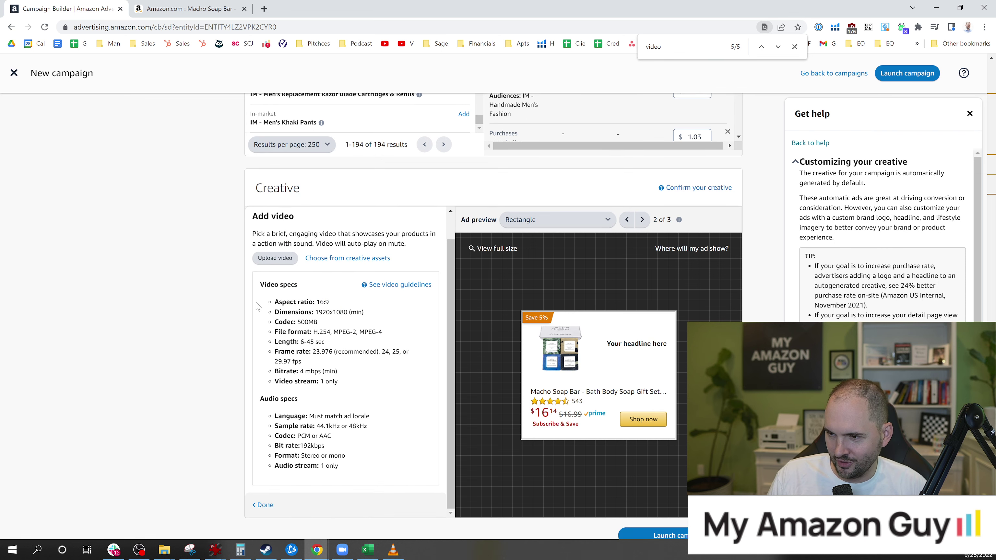
{"action": "scroll", "coordinate": [192, 334], "scroll_direction": "down", "scroll_amount": 1}
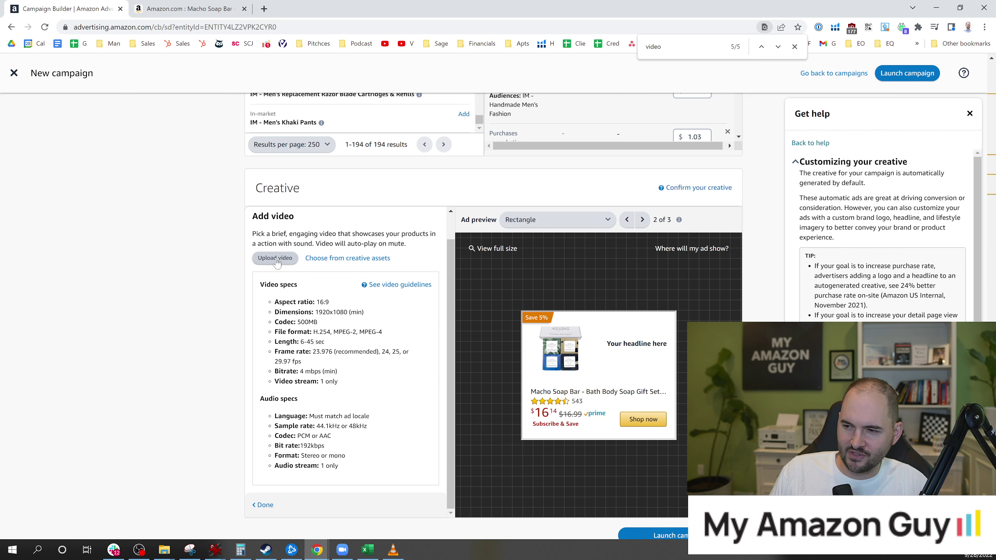
{"action": "left_click", "coordinate": [277, 261]}
{"action": "left_click", "coordinate": [164, 87]}
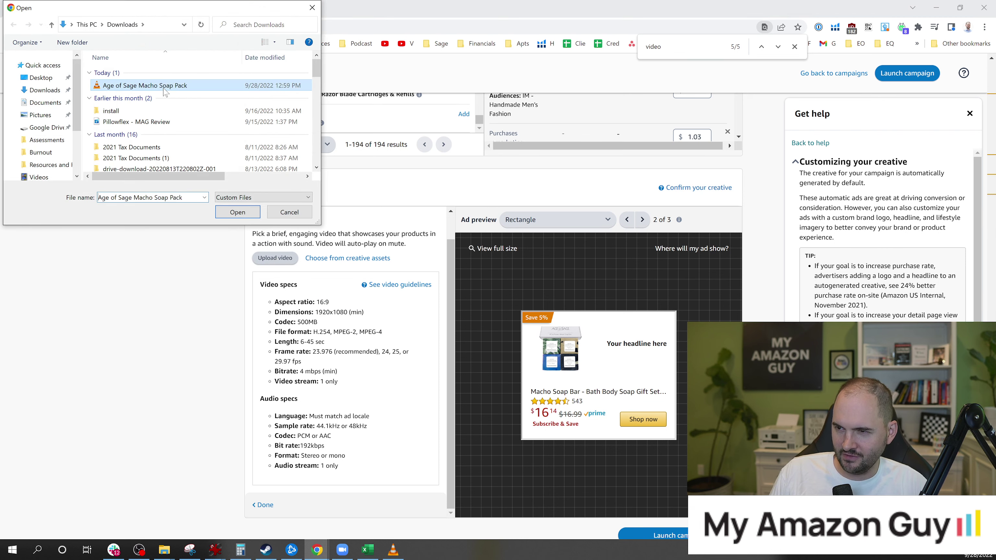
{"action": "double_click", "coordinate": [163, 89]}
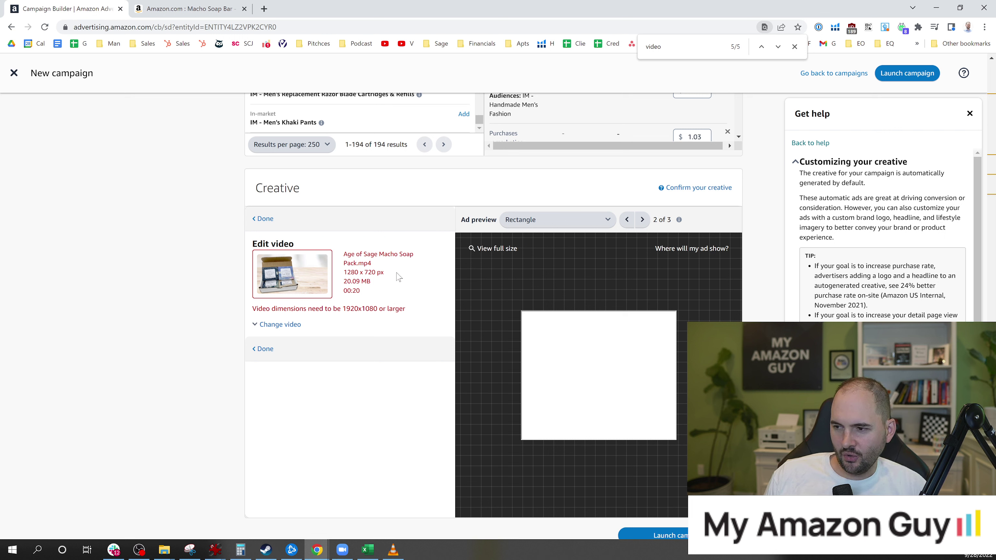
{"action": "scroll", "coordinate": [526, 362], "scroll_direction": "down", "scroll_amount": 3}
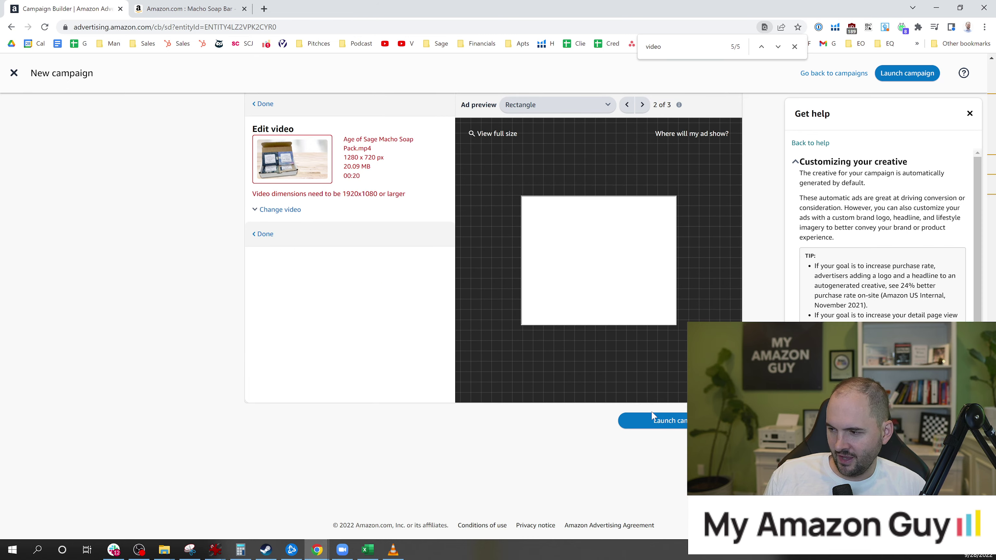
{"action": "scroll", "coordinate": [627, 409], "scroll_direction": "up", "scroll_amount": 3}
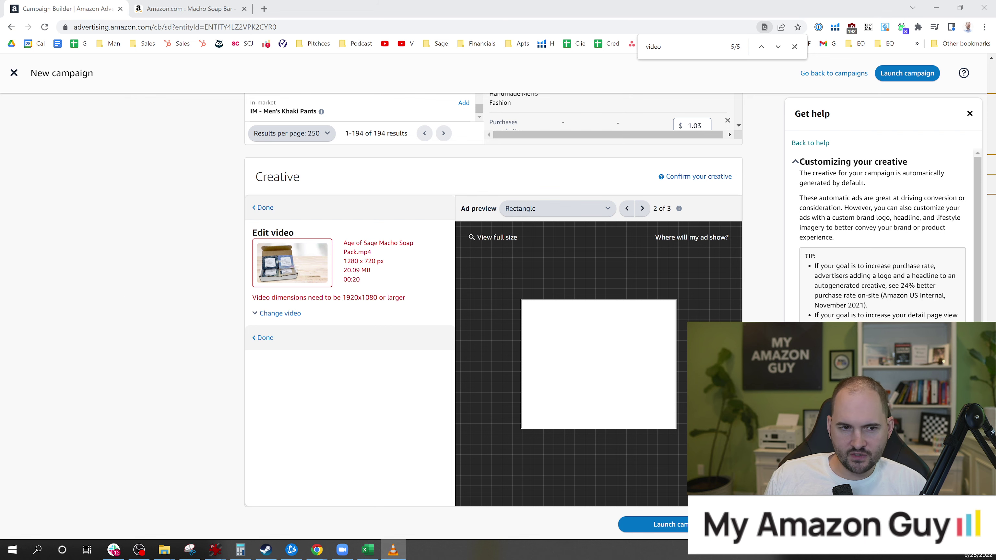
- Play Age of Sage Macho Soap Pack.mp4 in VLC and rewind to about 00:08
{"action": "key", "text": "alt+Tab"}
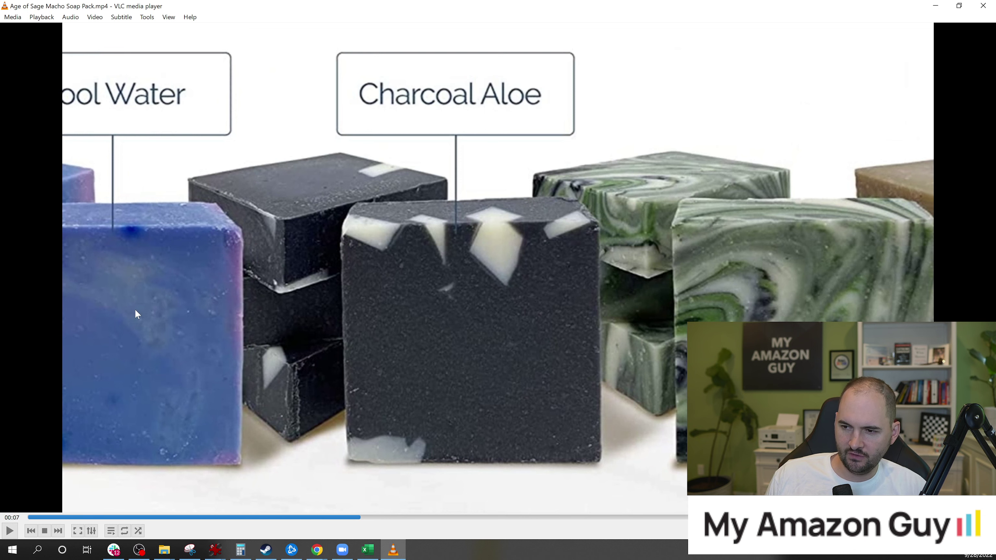
{"action": "key", "text": "space"}
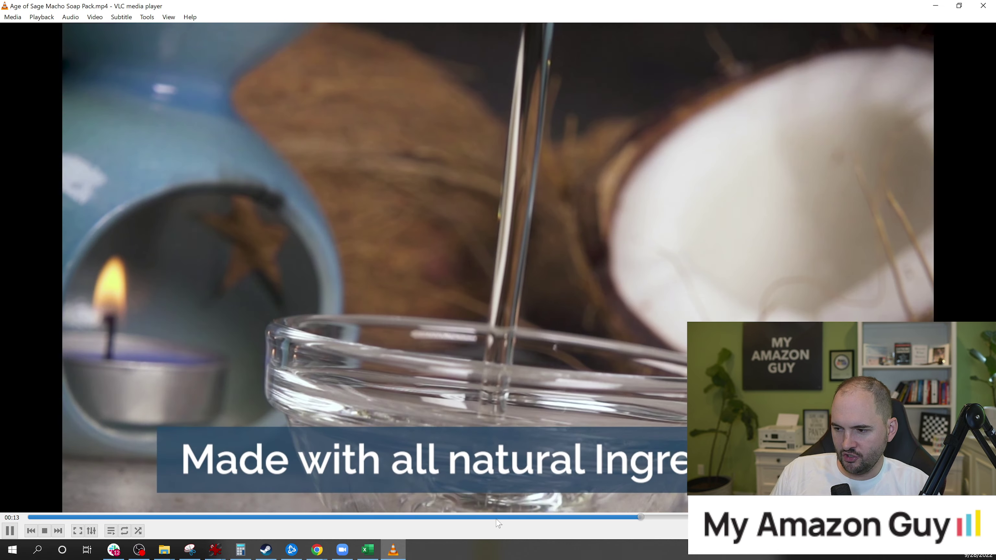
{"action": "left_click", "coordinate": [500, 518]}
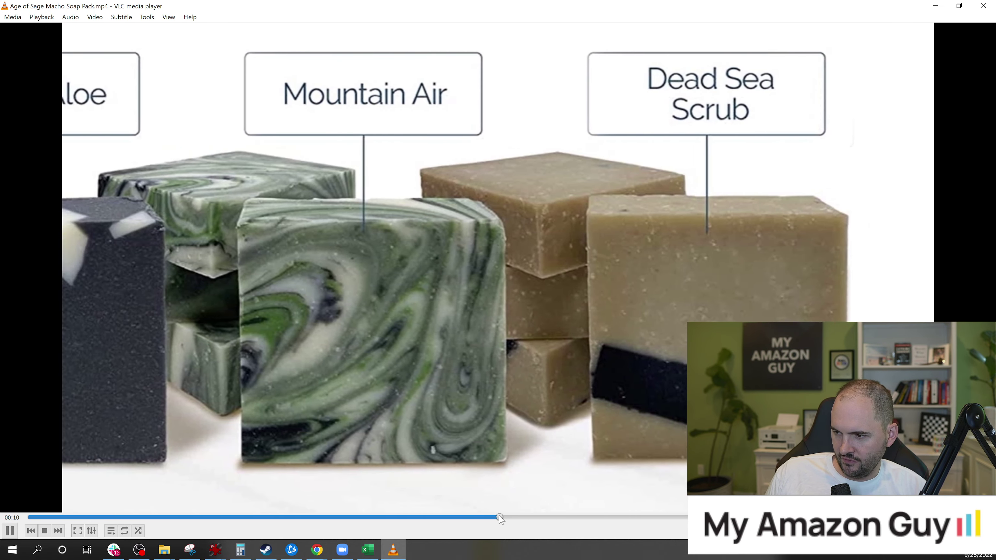
{"action": "left_click_drag", "start_coordinate": [500, 517], "coordinate": [27, 517]}
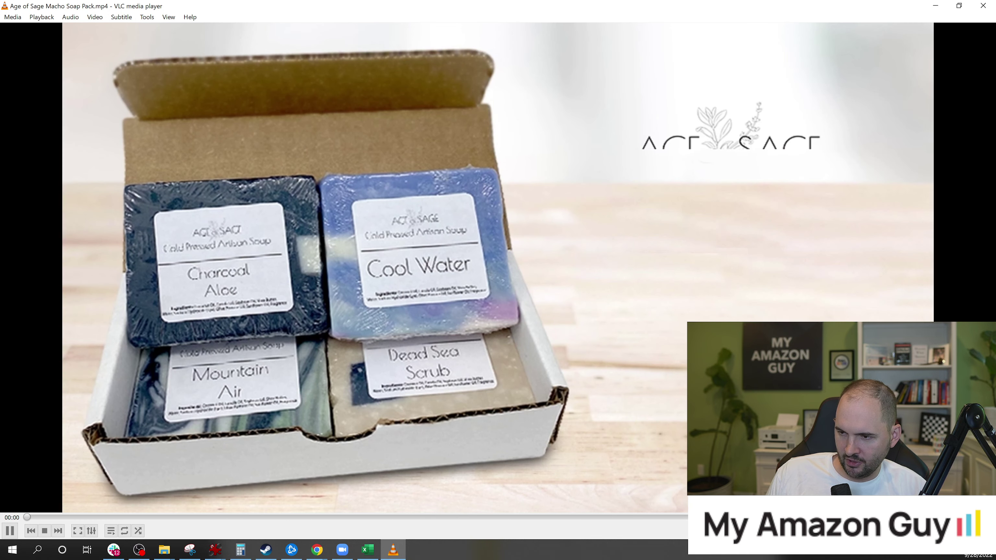
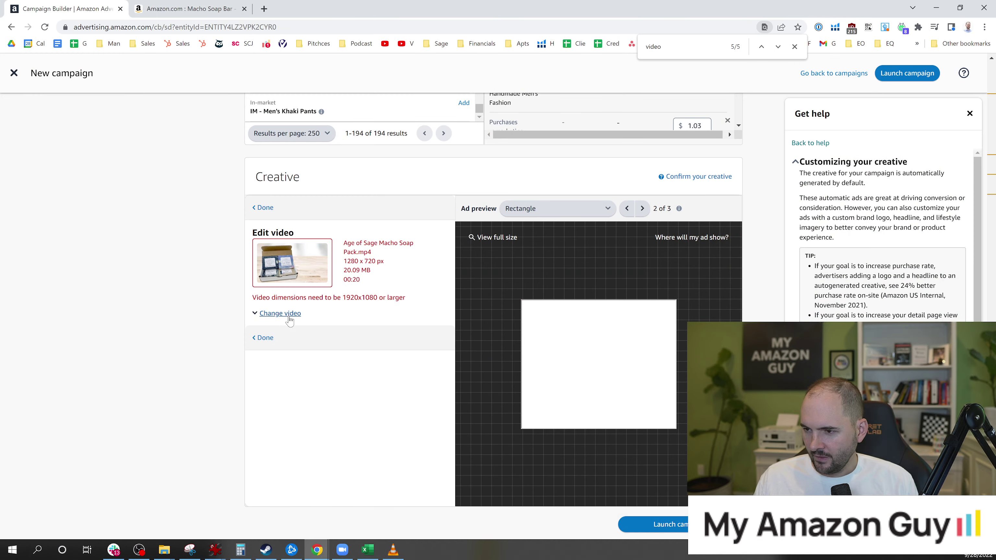
- Expand the Change video options and scroll down to the video specs list
{"action": "left_click", "coordinate": [292, 316]}
{"action": "scroll", "coordinate": [313, 306], "scroll_direction": "down", "scroll_amount": 3}
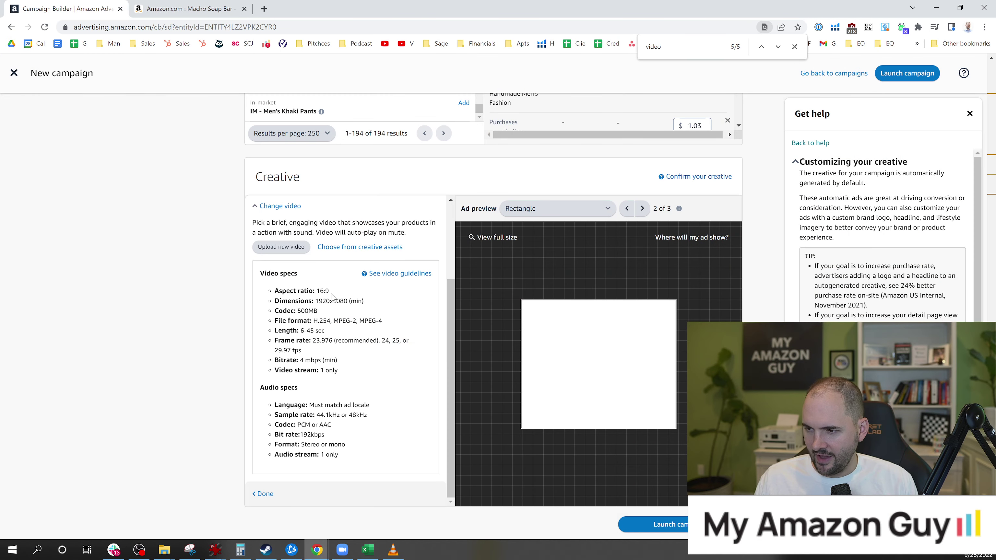
{"action": "left_click_drag", "start_coordinate": [330, 290], "coordinate": [316, 291]}
{"action": "scroll", "coordinate": [329, 303], "scroll_direction": "down", "scroll_amount": 1}
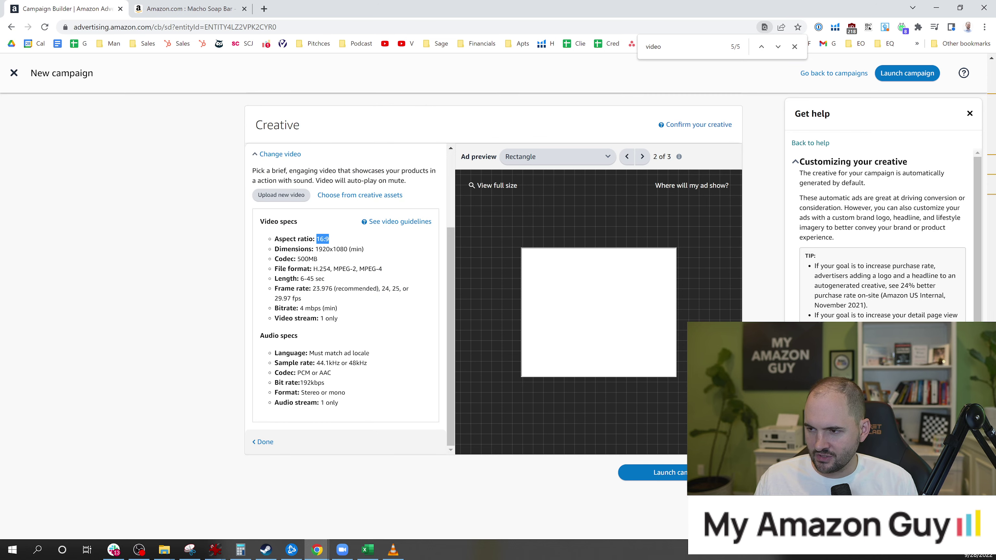
- Highlight the 1920x1080 minimum, 6-45 sec length, single video stream, and audio language and sample rate specs
{"action": "left_click_drag", "start_coordinate": [329, 249], "coordinate": [382, 269]}
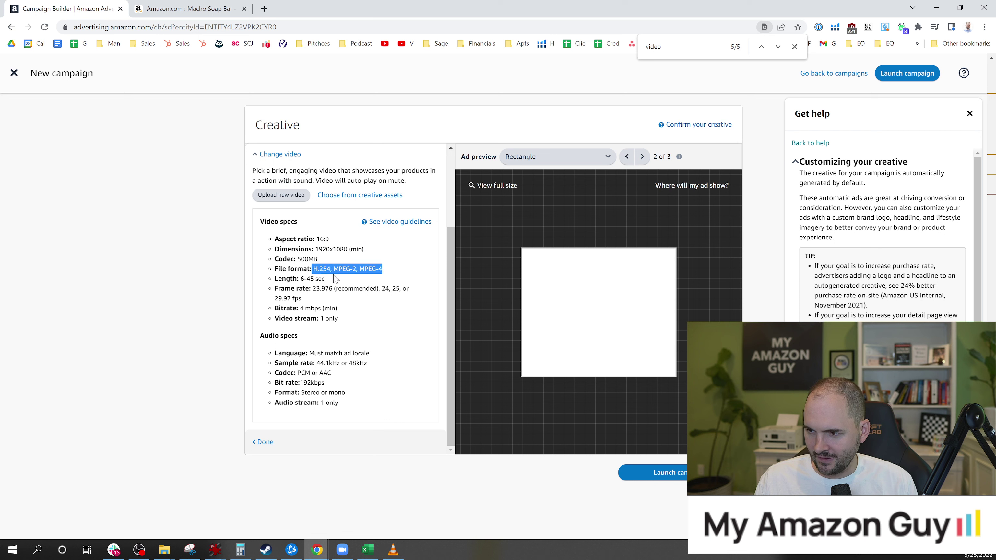
{"action": "left_click_drag", "start_coordinate": [301, 279], "coordinate": [325, 279]}
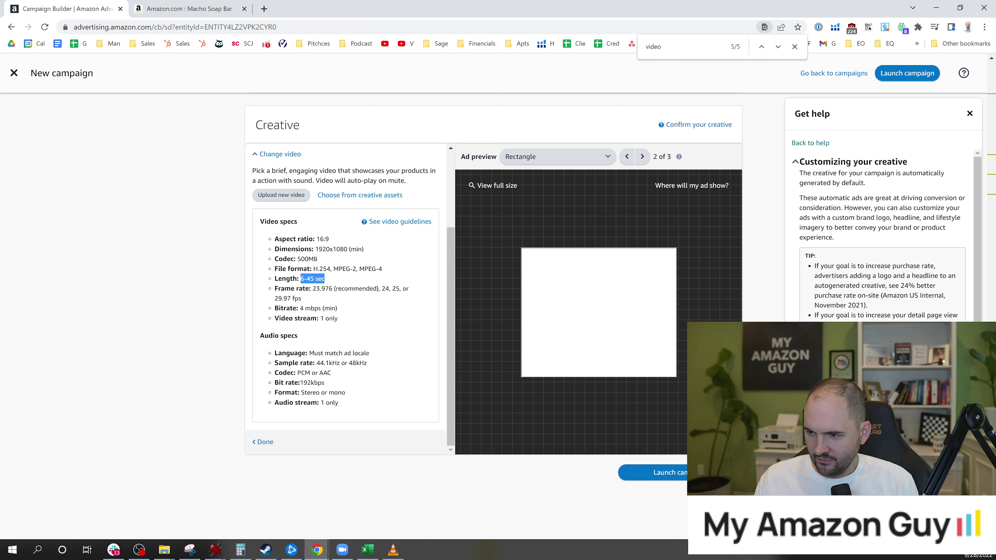
{"action": "left_click_drag", "start_coordinate": [333, 318], "coordinate": [325, 318]}
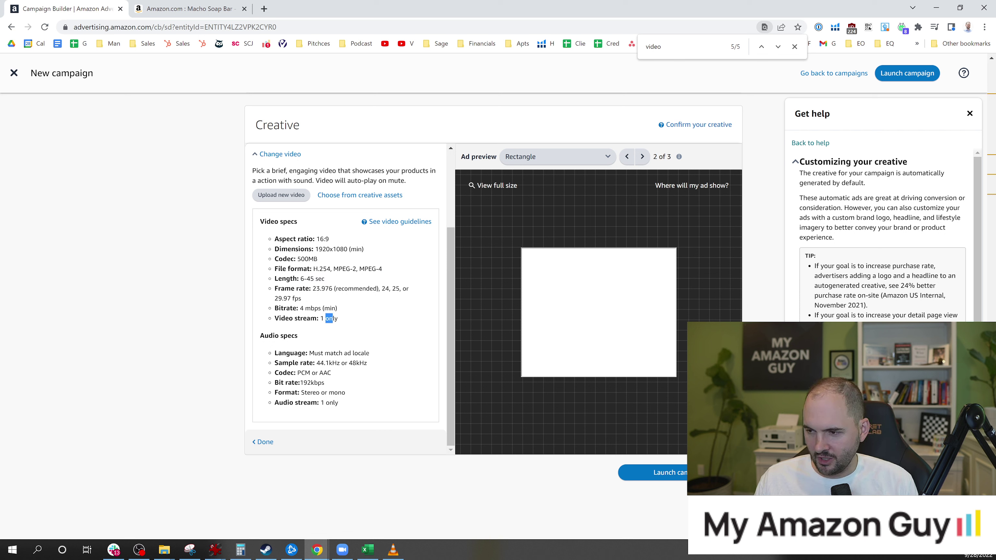
{"action": "left_click_drag", "start_coordinate": [314, 353], "coordinate": [357, 364]}
{"action": "left_click", "coordinate": [334, 375]}
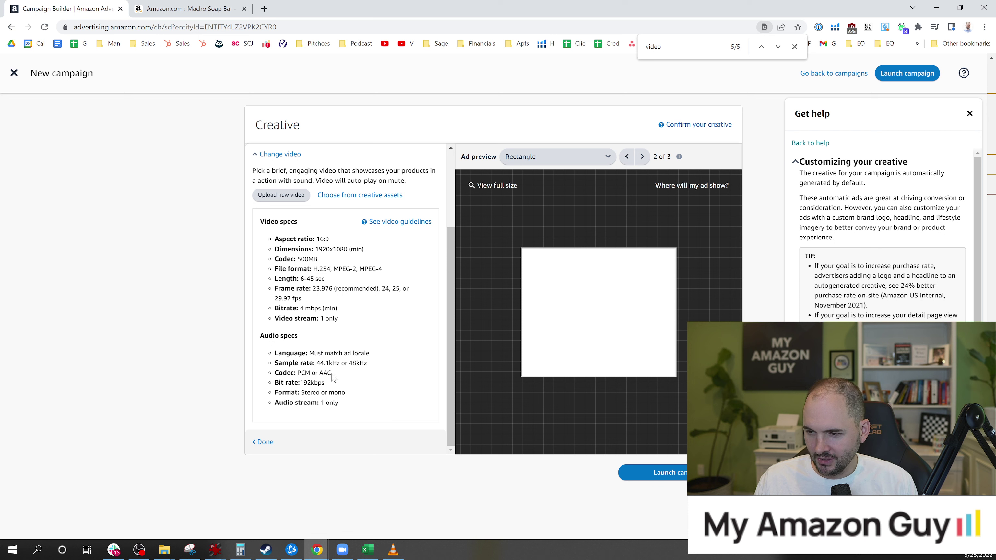